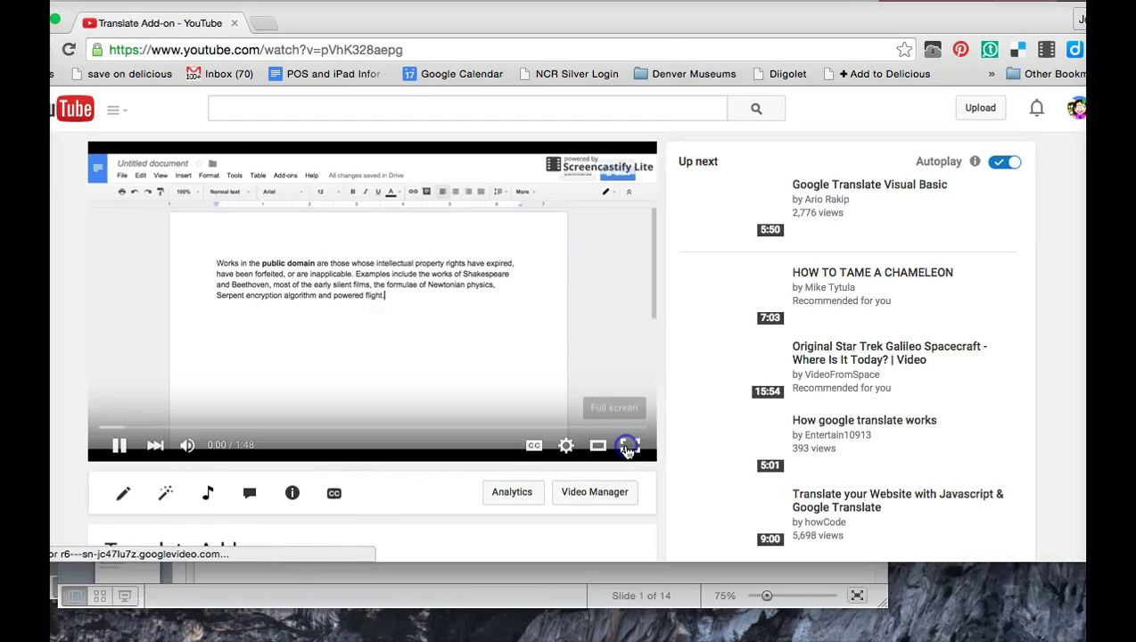
Show the Translate add-on video full screen and replace the selected public domain paragraph with its French translation.
left_click(629, 444)
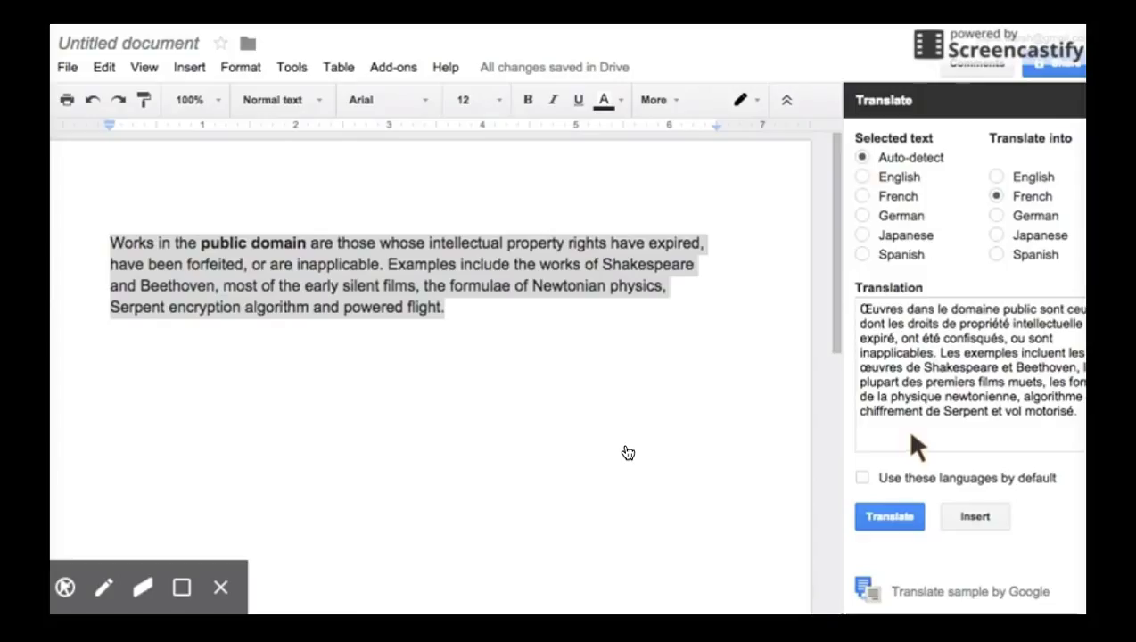
left_click(975, 517)
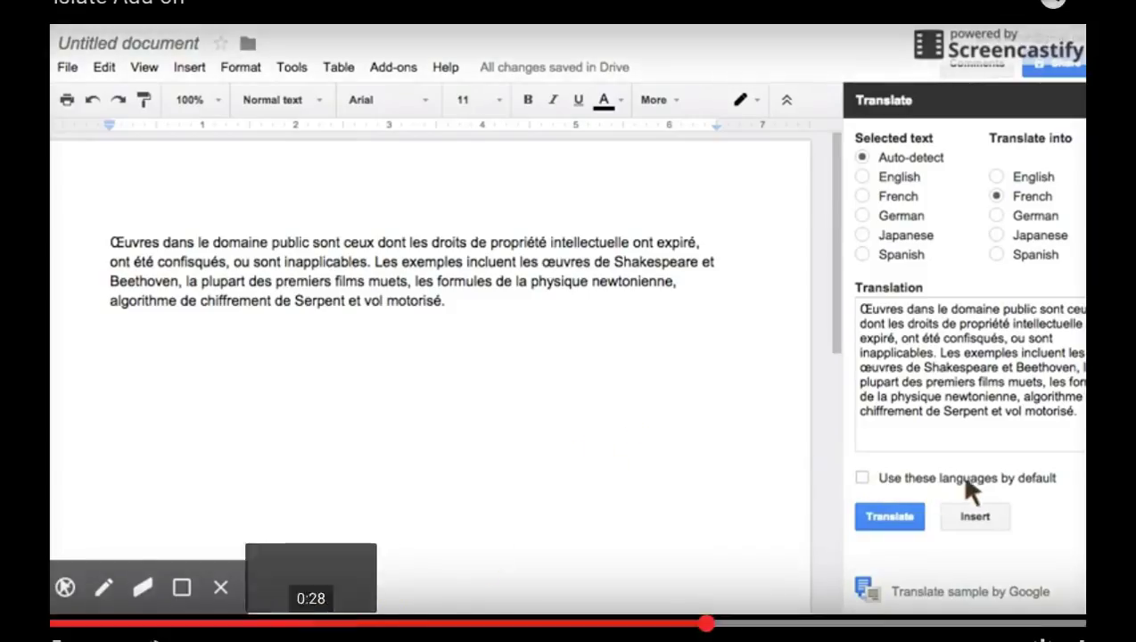
Enable using the chosen languages by default and set the translation from English into Spanish.
left_click(862, 478)
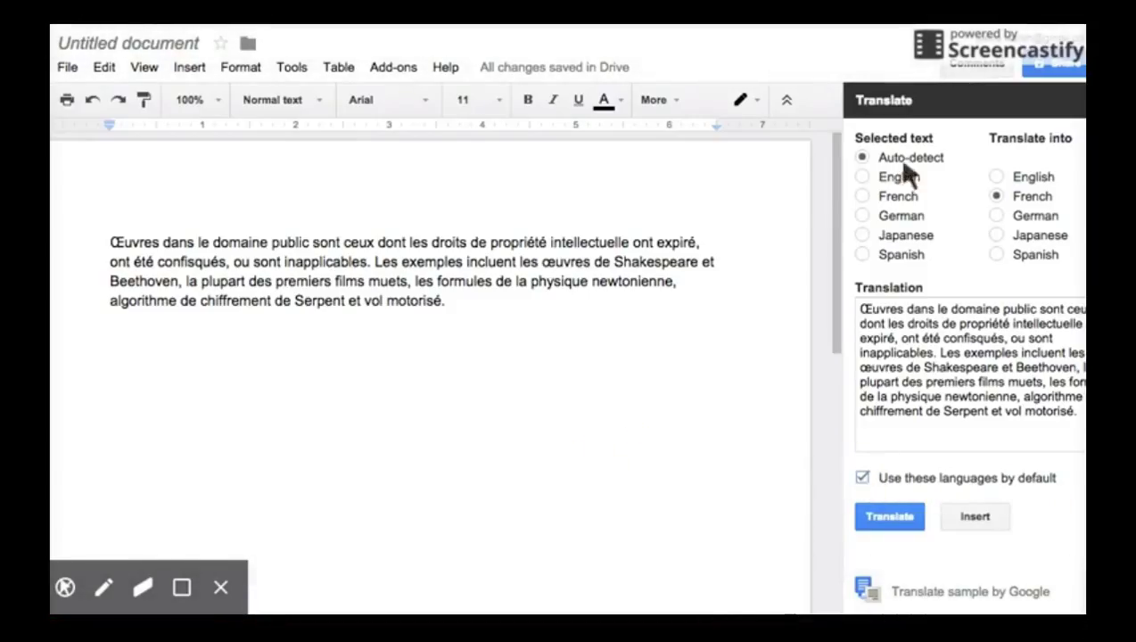
left_click(863, 177)
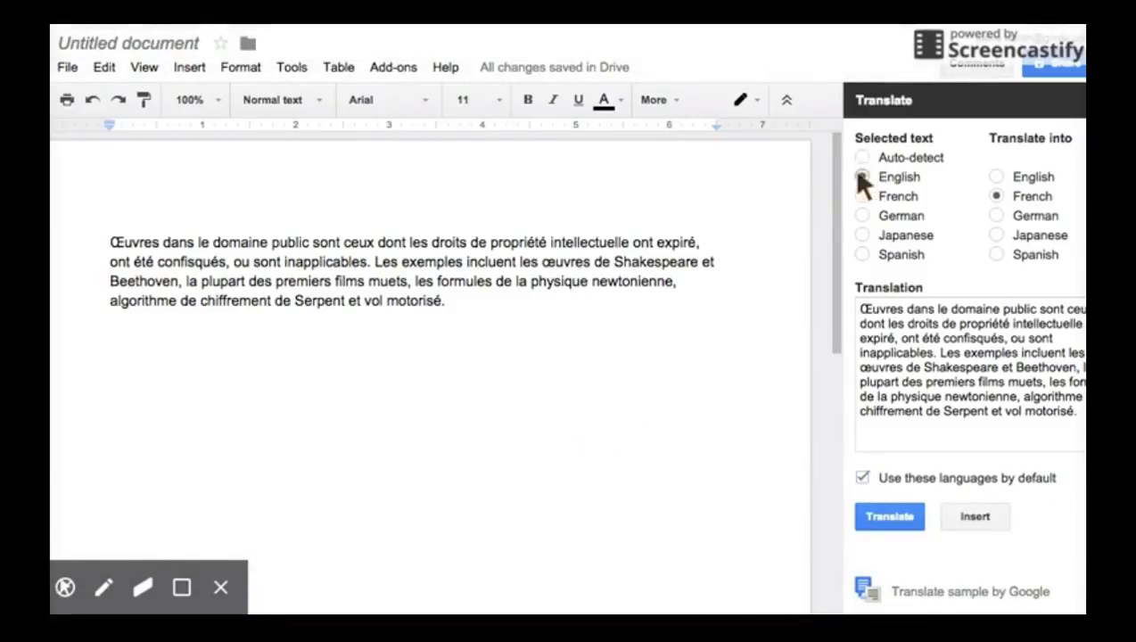
left_click(996, 254)
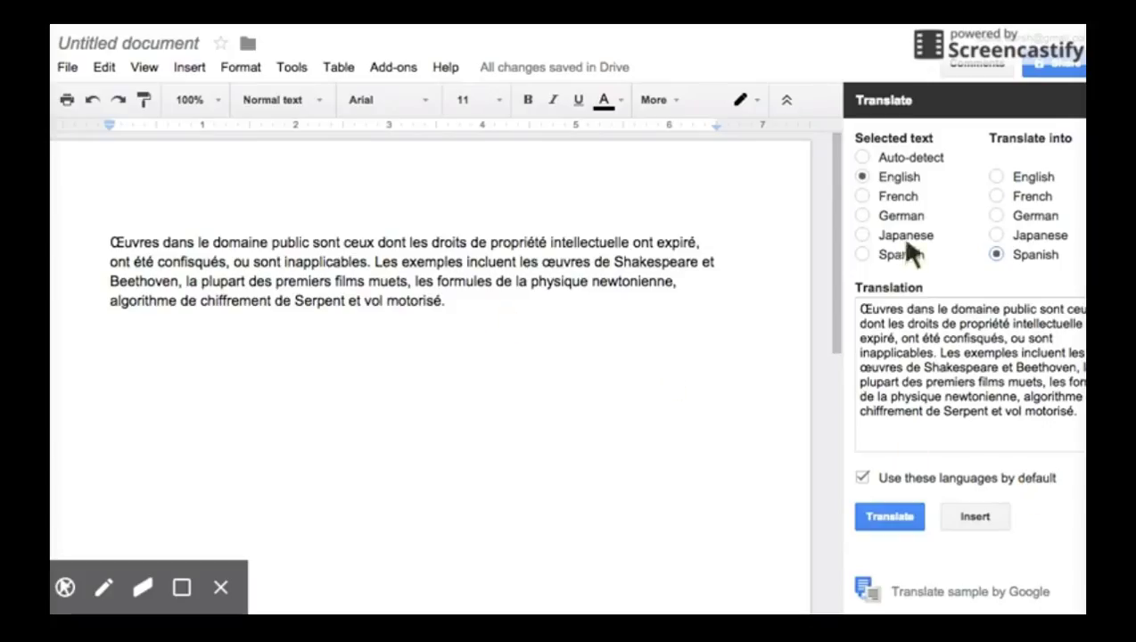
Translate the phrase "Les exemples" from an auto-detected language into English and insert the translation into the document.
left_click_drag(446, 302, 465, 271)
left_click(380, 261)
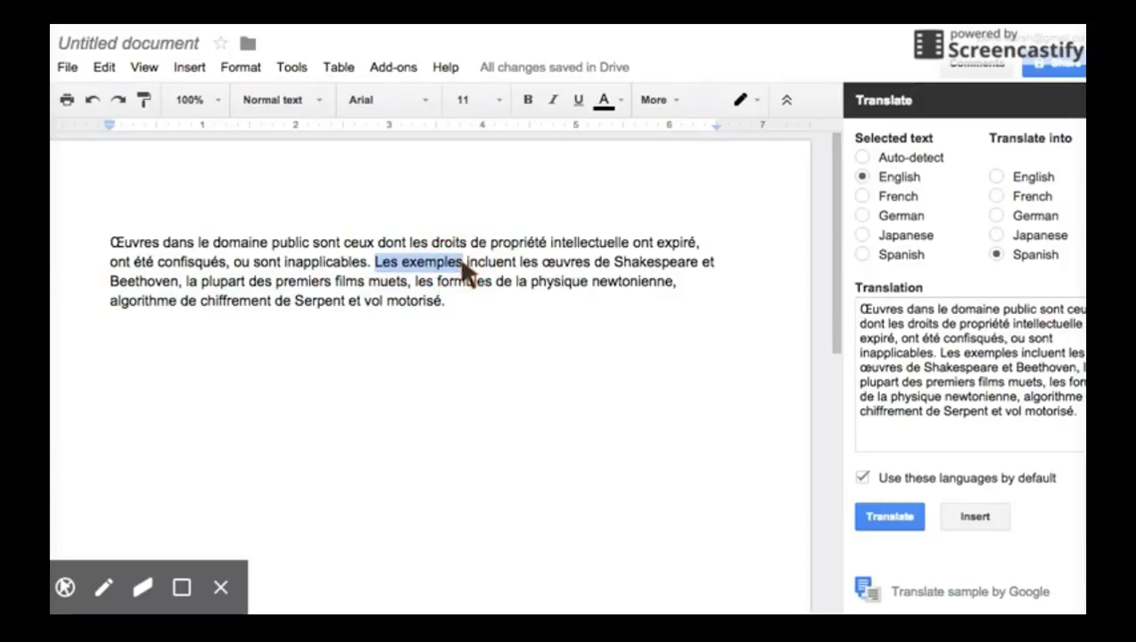
left_click(862, 157)
left_click(999, 177)
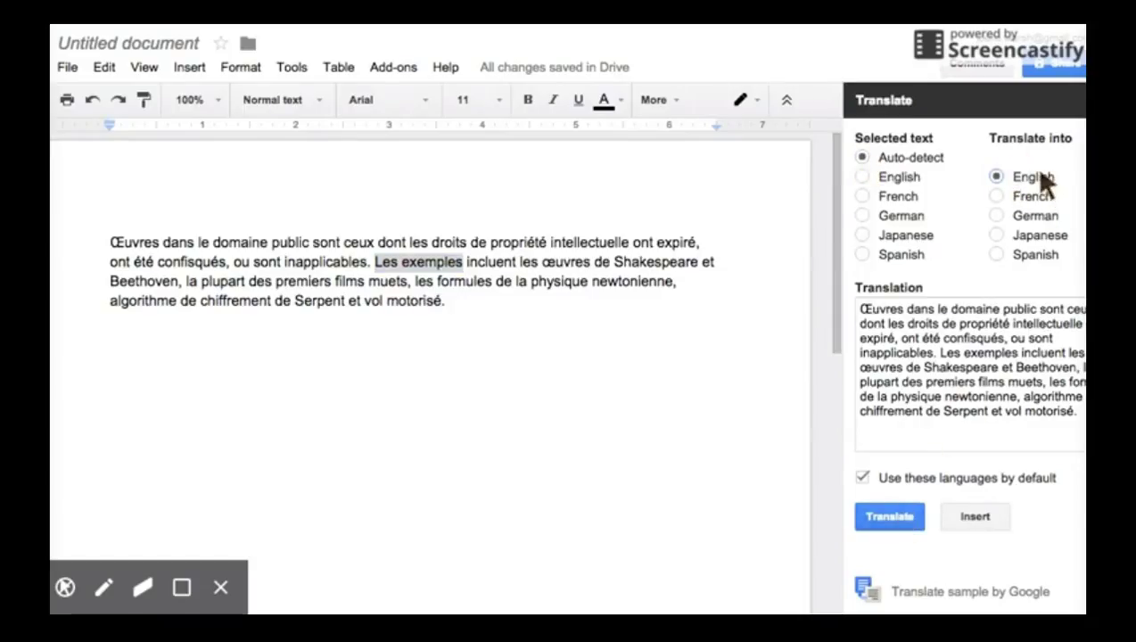
left_click(890, 520)
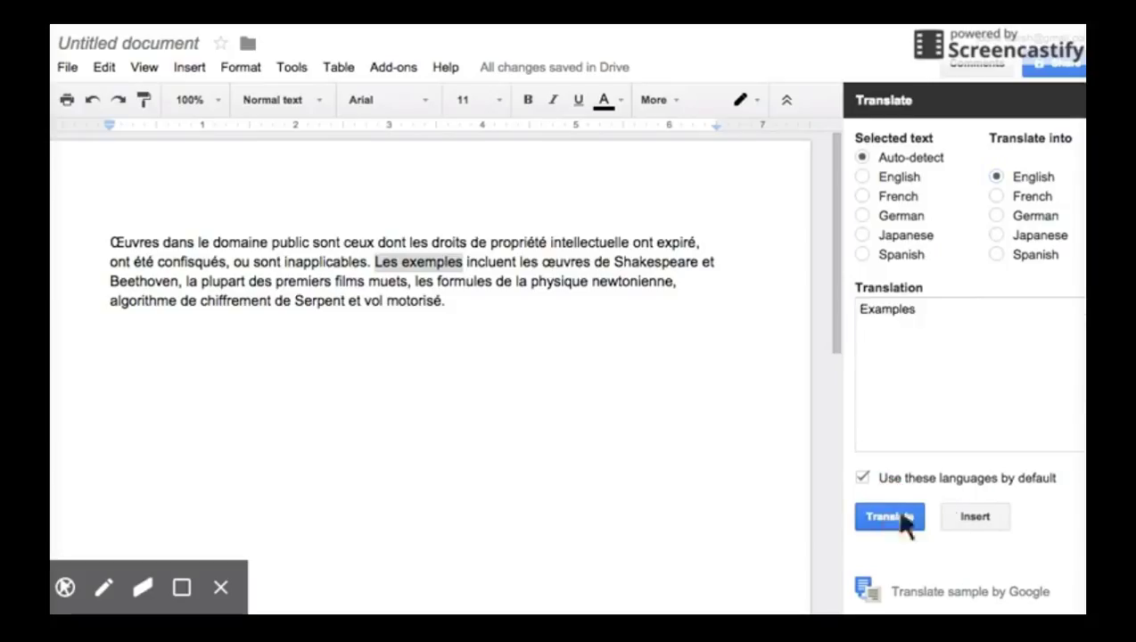
left_click(975, 518)
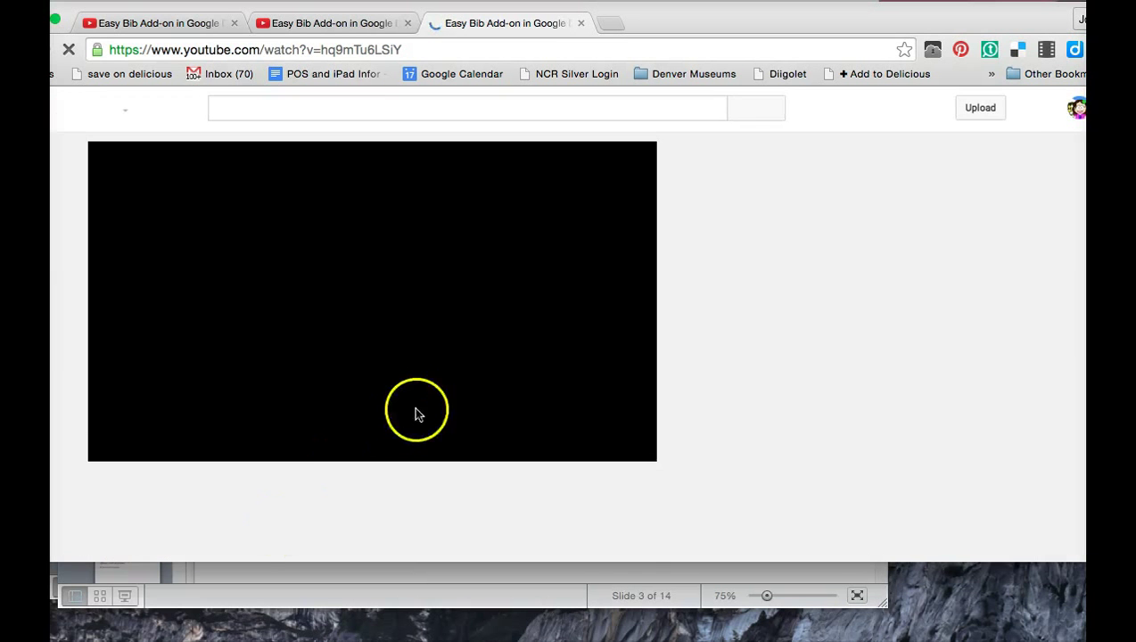
Show the EasyBib video full screen and search the document's add-on store for "easybib".
left_click(630, 448)
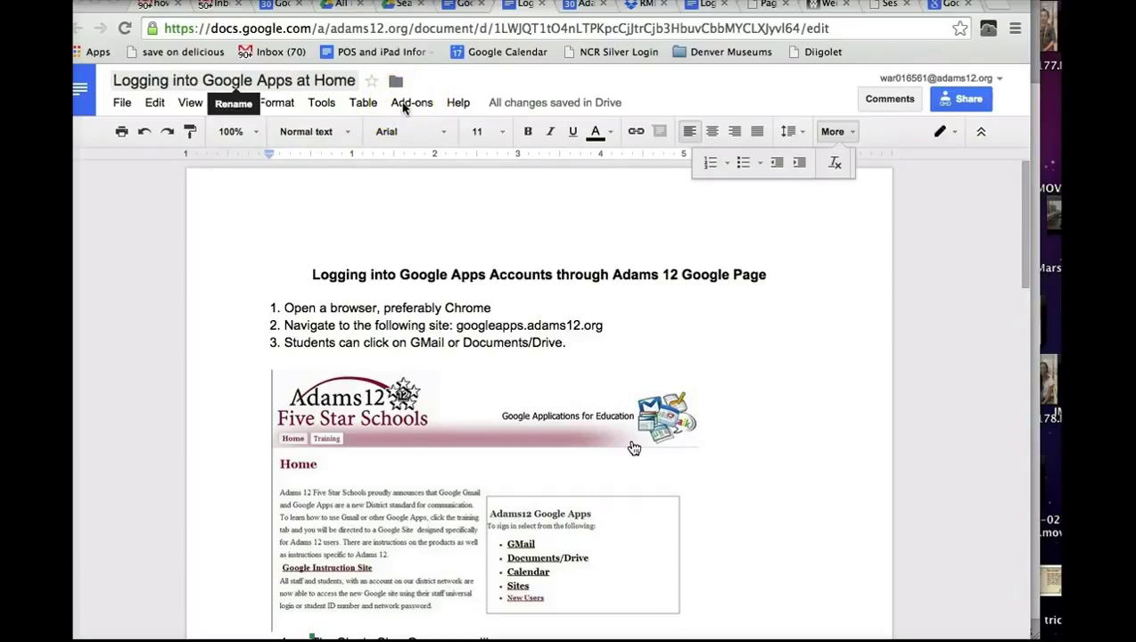
left_click(412, 102)
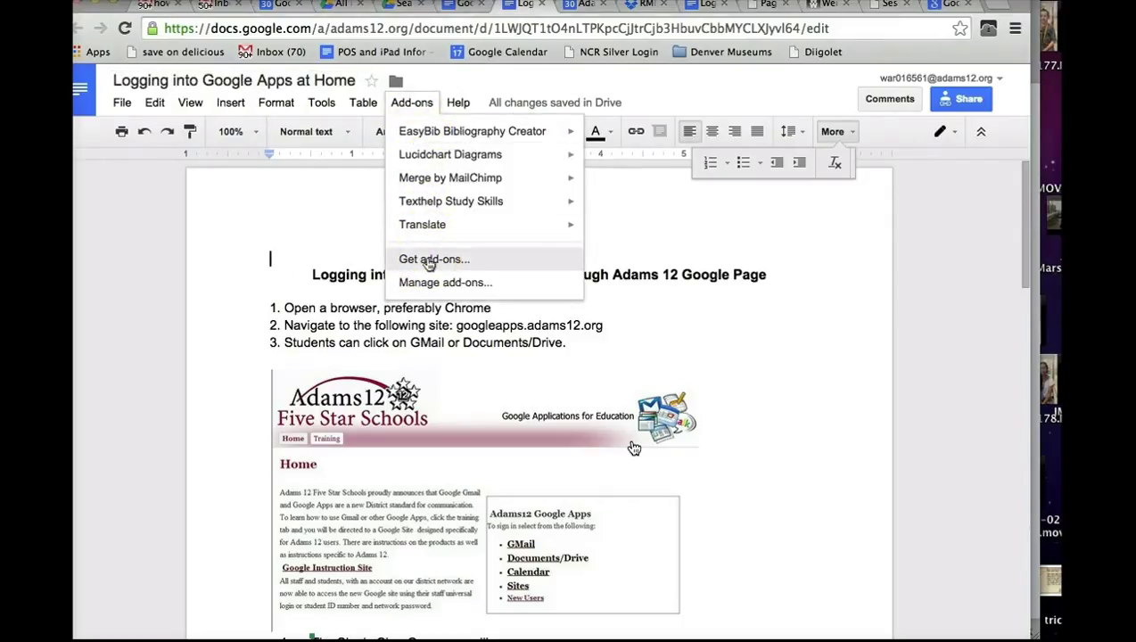
left_click(433, 260)
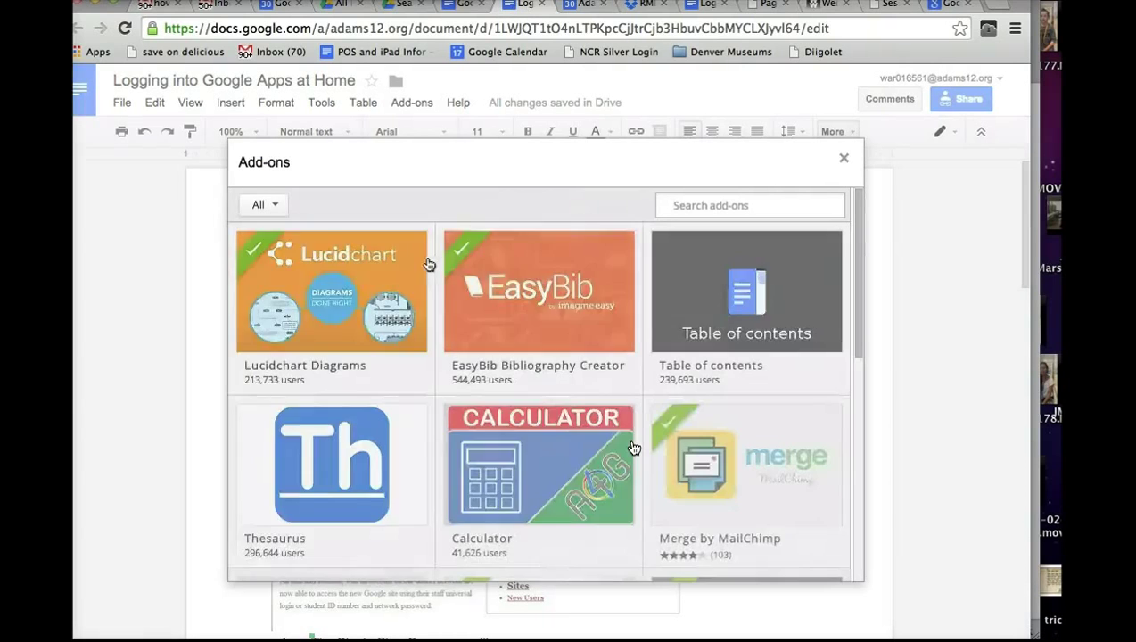
left_click(680, 204)
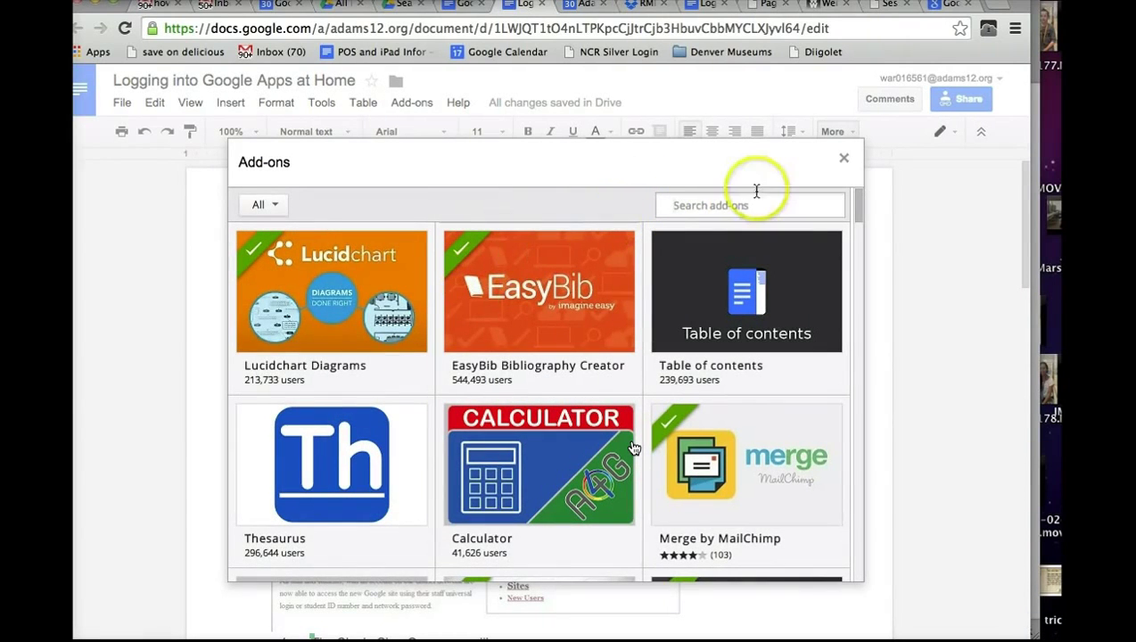
type("easybib")
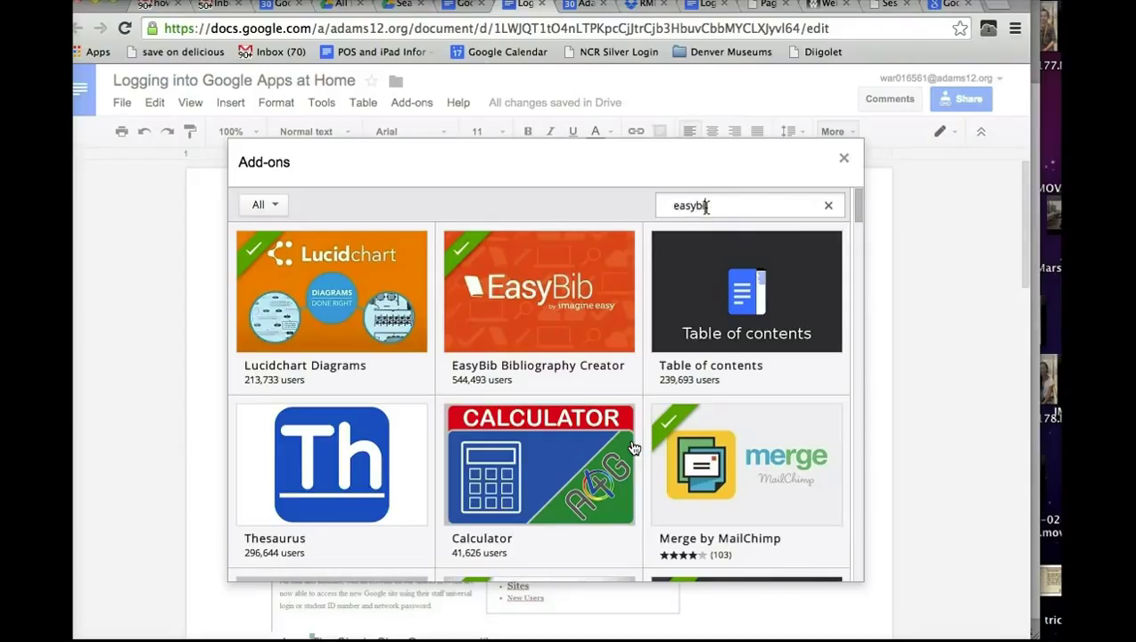
left_click(730, 203)
key("Return")
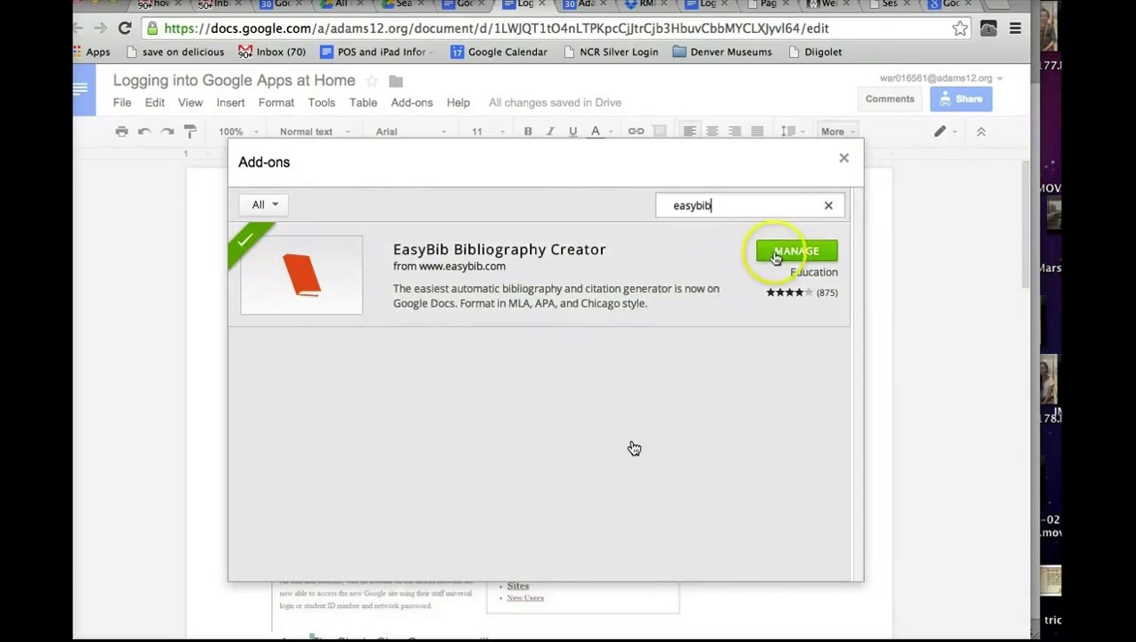
left_click(844, 159)
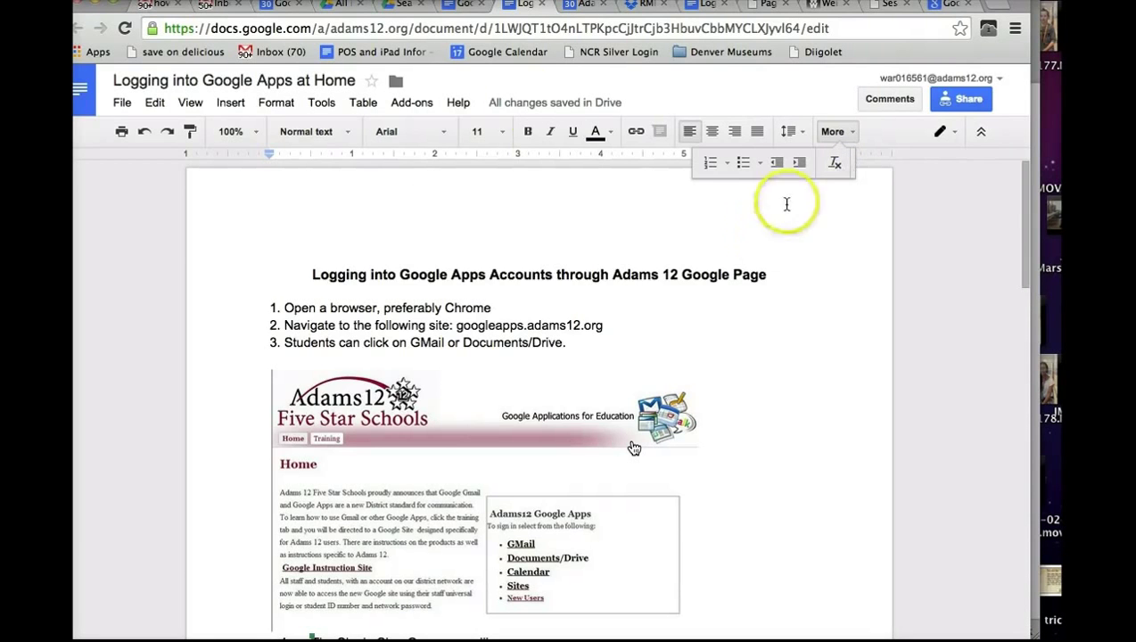
Install the free Thesaurus add-on from the add-on store and accept its requested permissions.
left_click(412, 102)
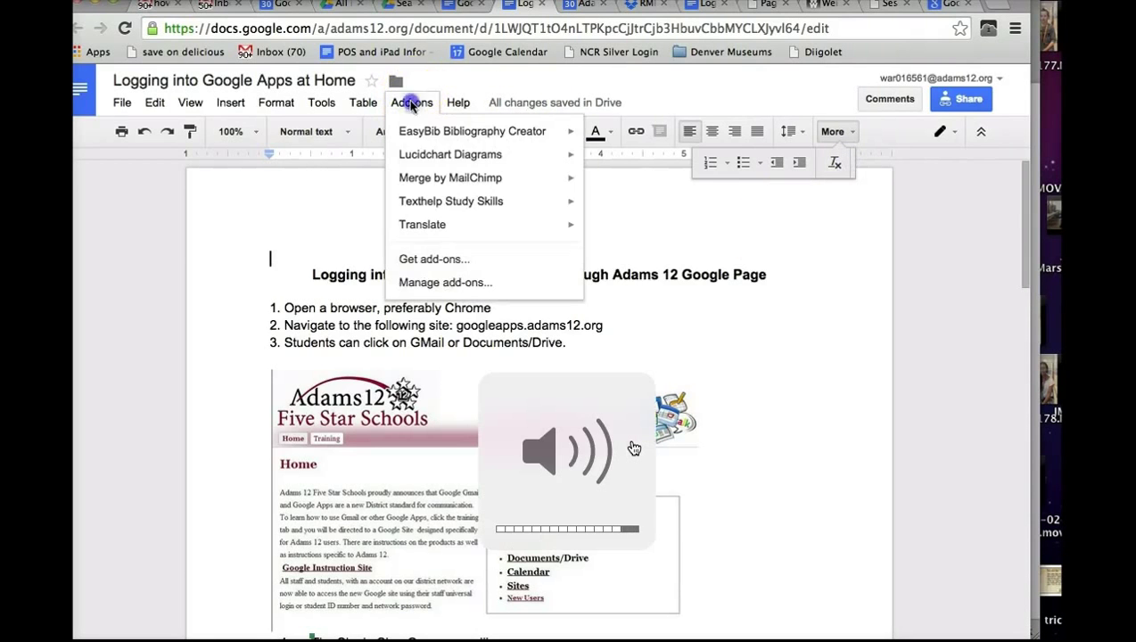
left_click(426, 260)
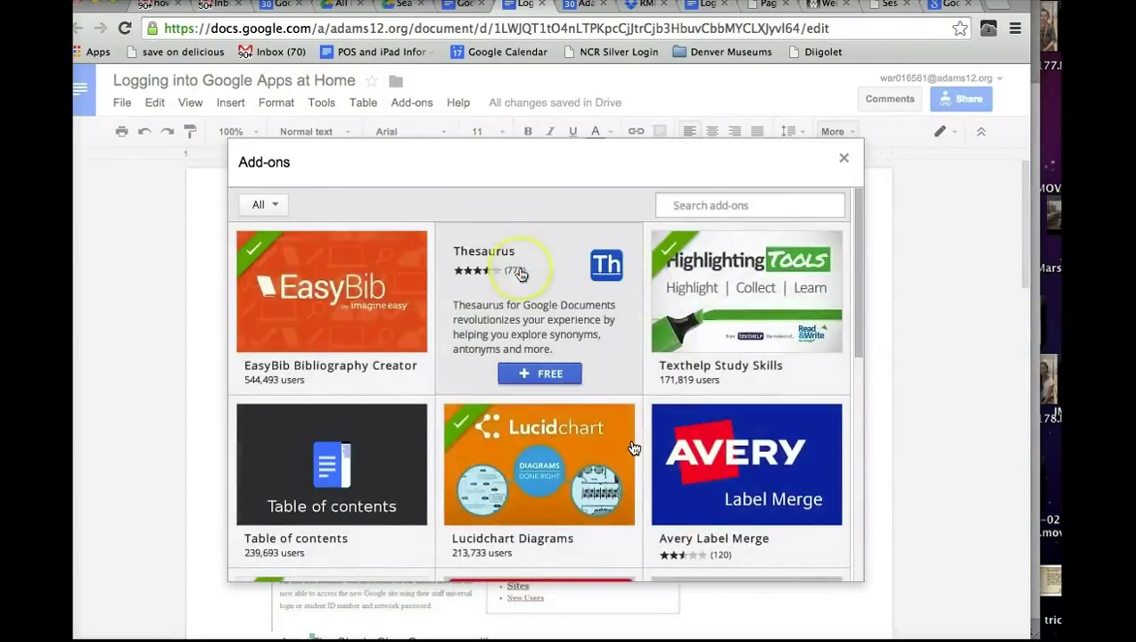
left_click(522, 274)
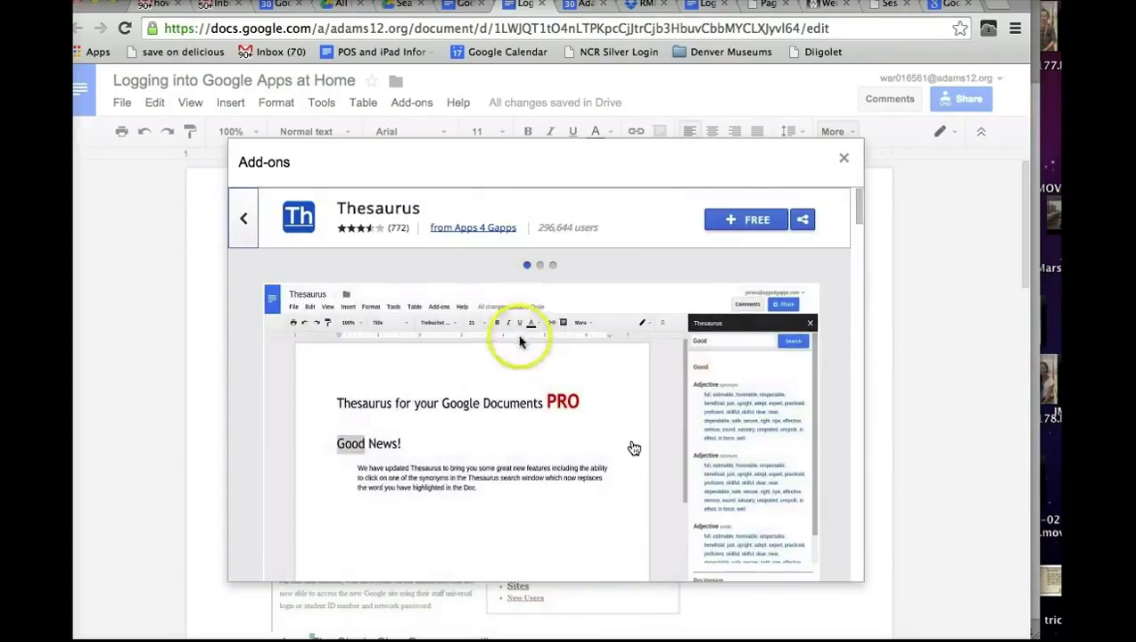
left_click(760, 223)
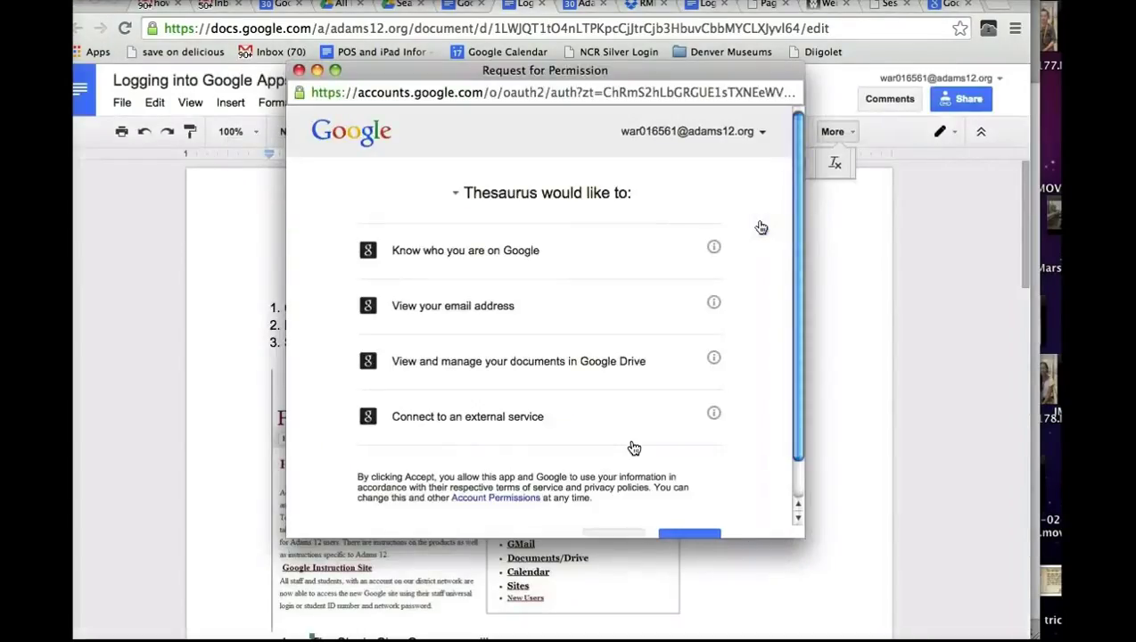
left_click_drag(792, 190, 792, 288)
left_click(685, 499)
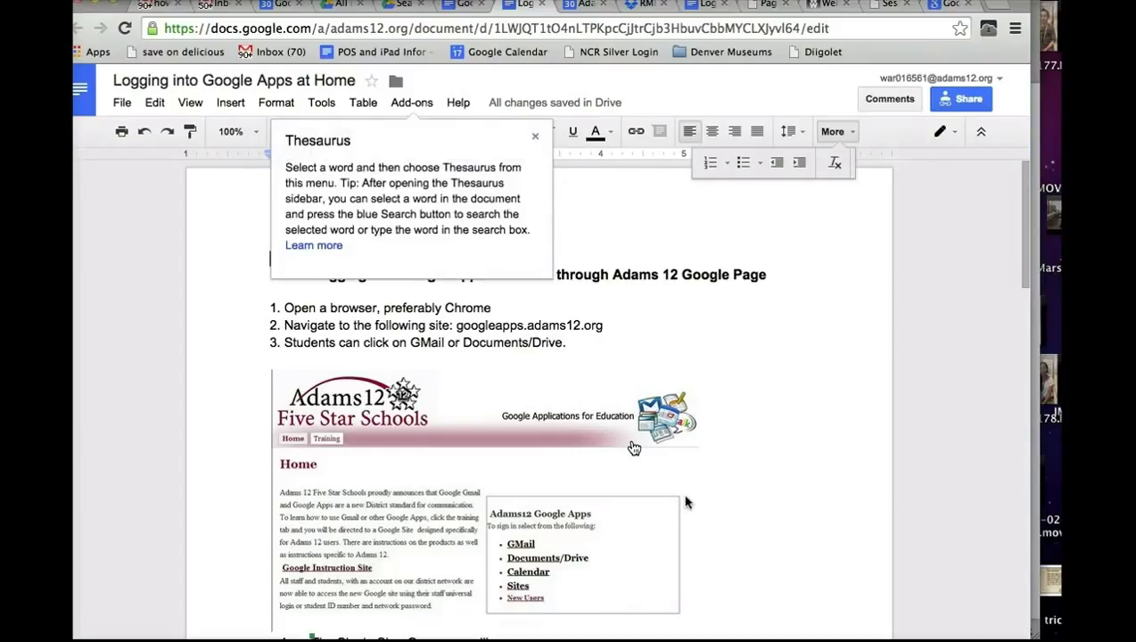
Open Manage Bibliography from the EasyBib Bibliography Creator add-on for the document.
left_click(414, 105)
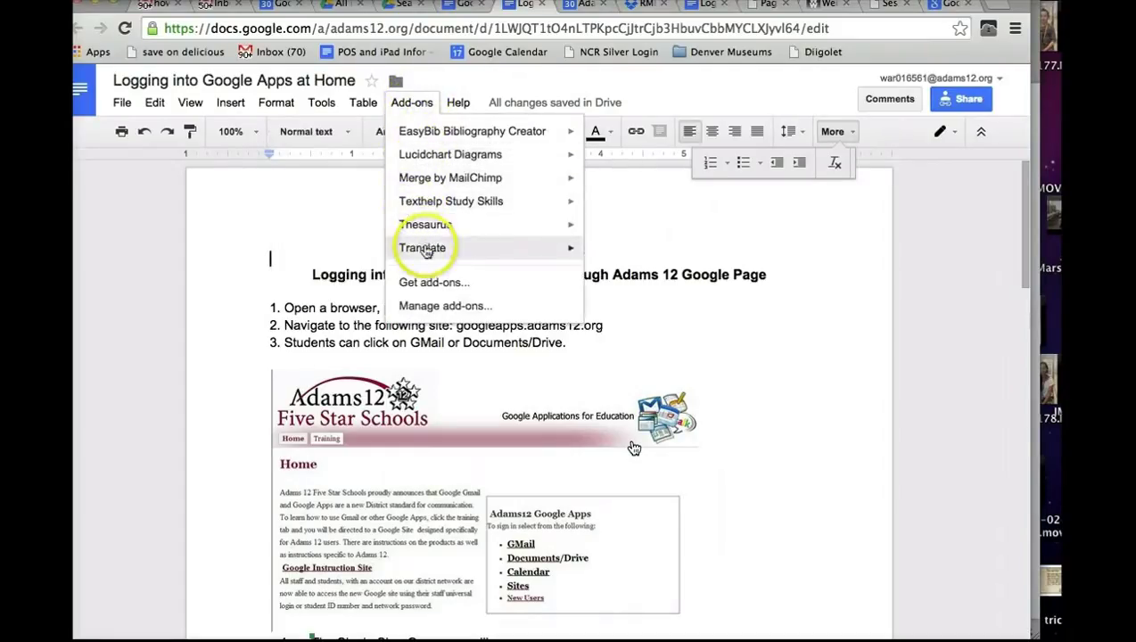
mouse_move(426, 251)
mouse_move(452, 134)
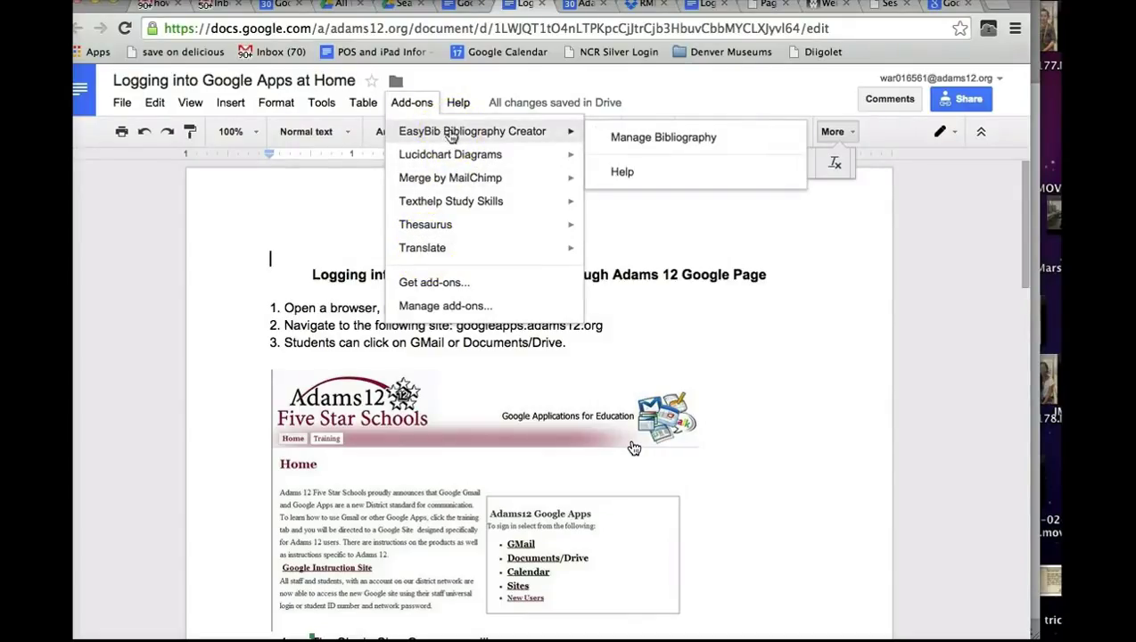
left_click(461, 134)
left_click(614, 141)
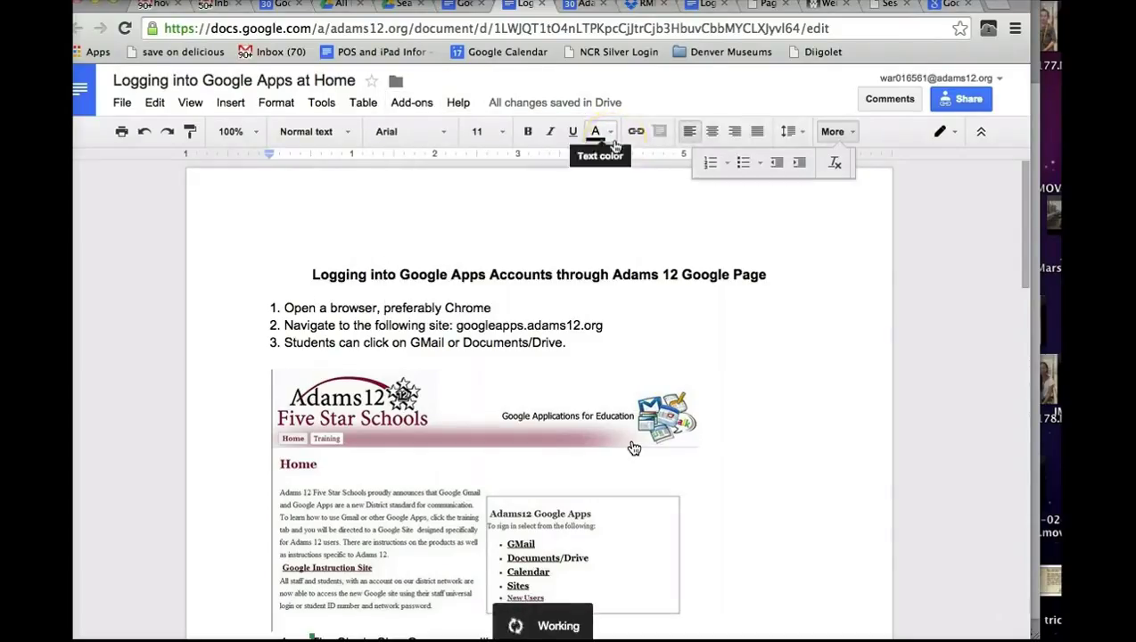
left_click(1017, 188)
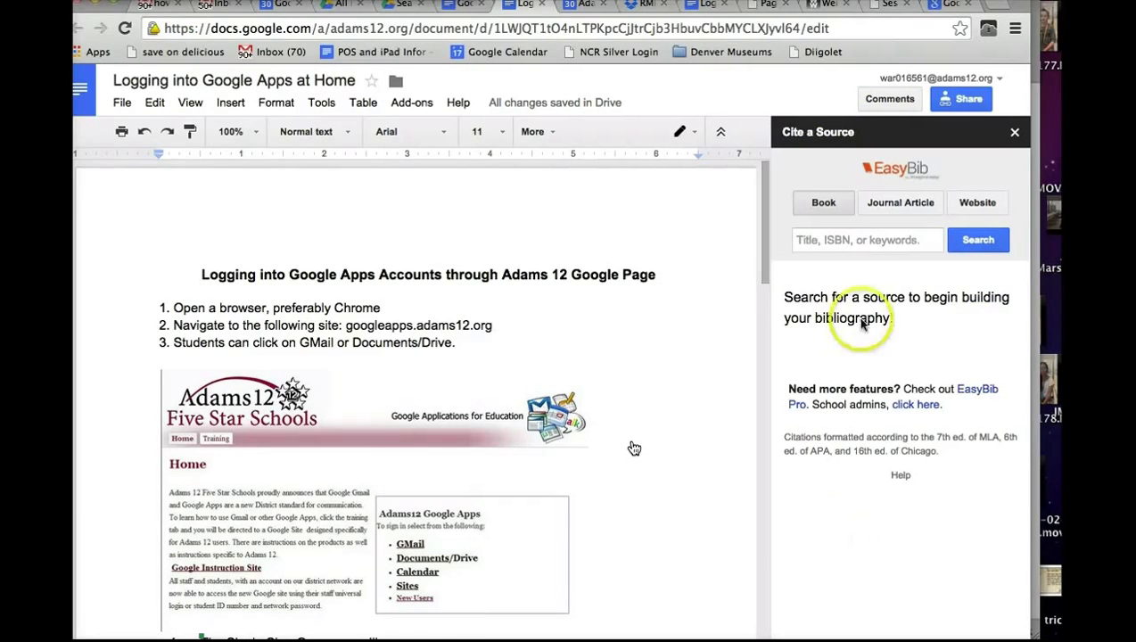
Examine the search options EasyBib offers for the Book, Journal Article and Website source types.
left_click(829, 203)
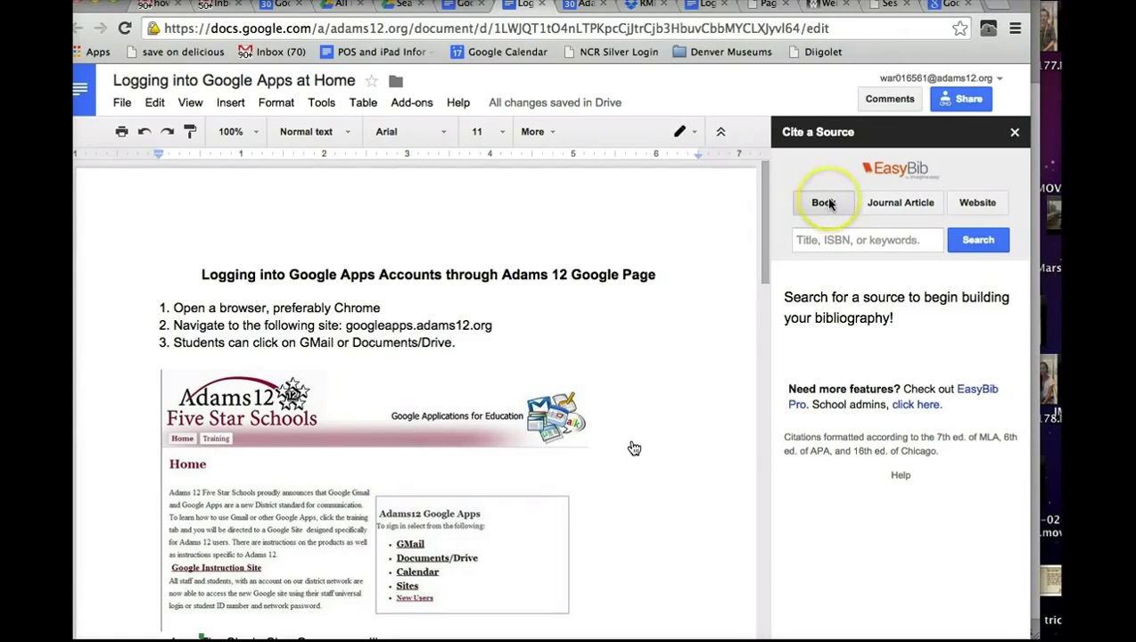
left_click(899, 203)
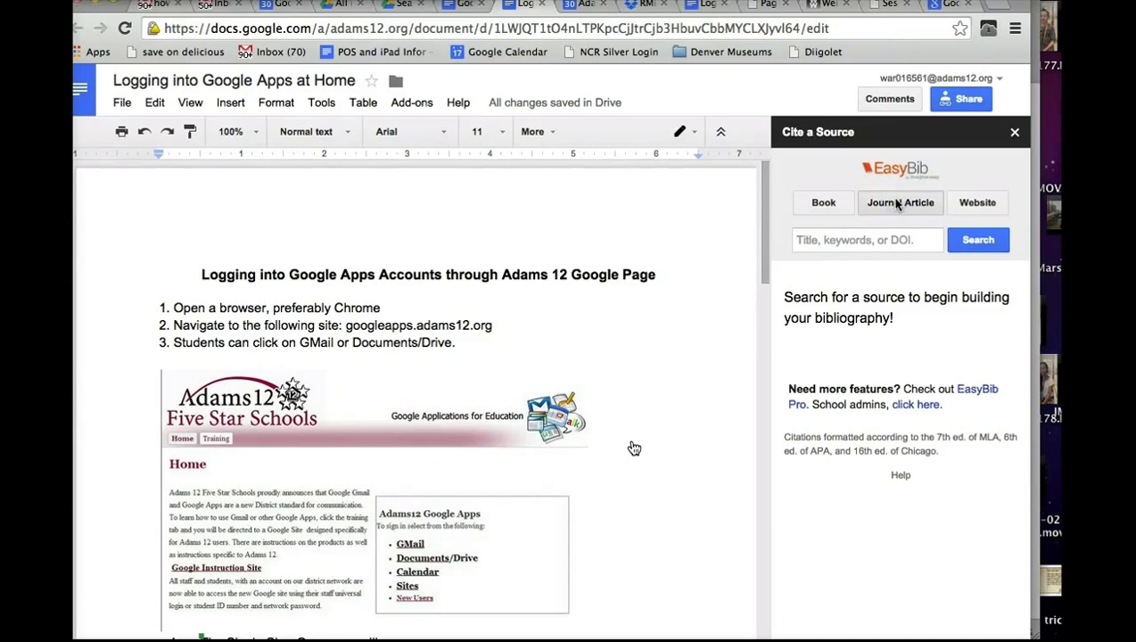
left_click(971, 204)
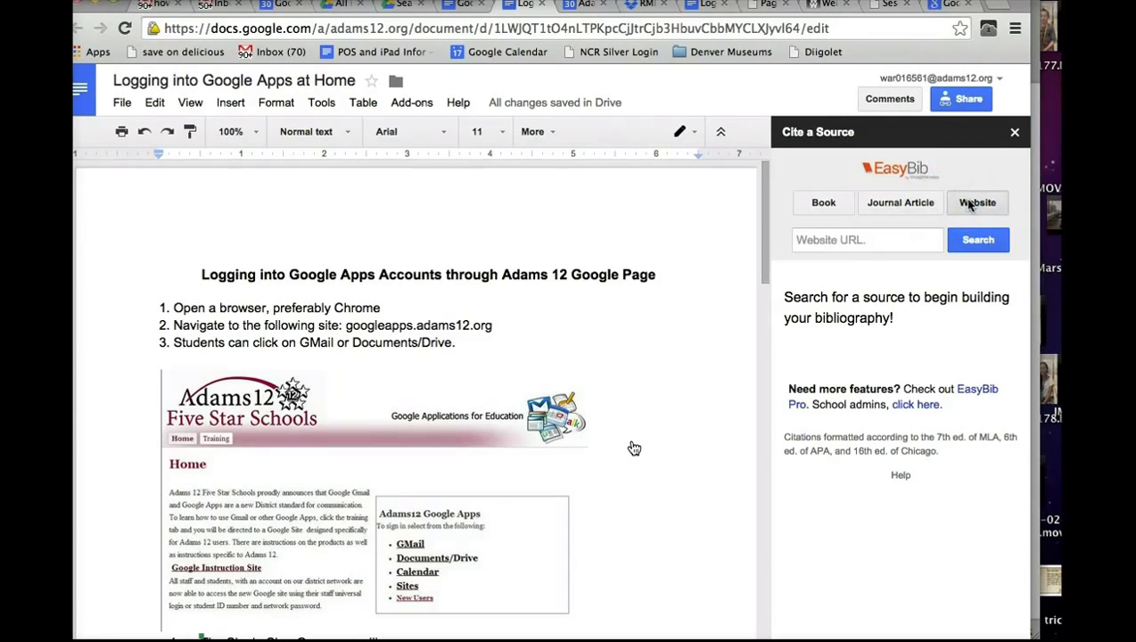
left_click(835, 241)
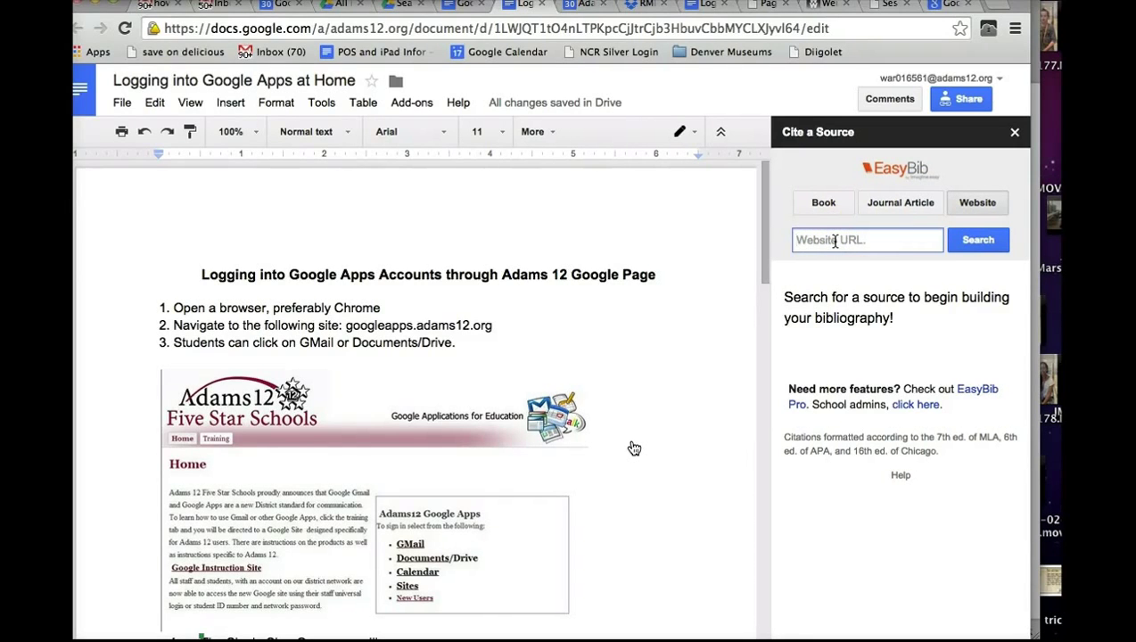
left_click(894, 234)
left_click(896, 201)
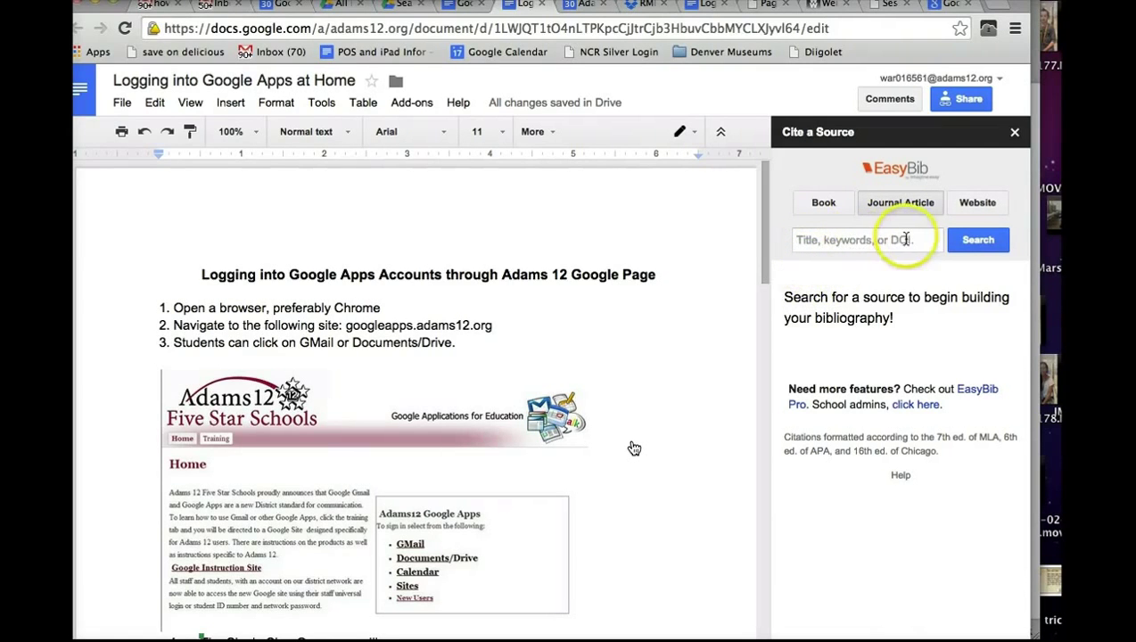
left_click(820, 202)
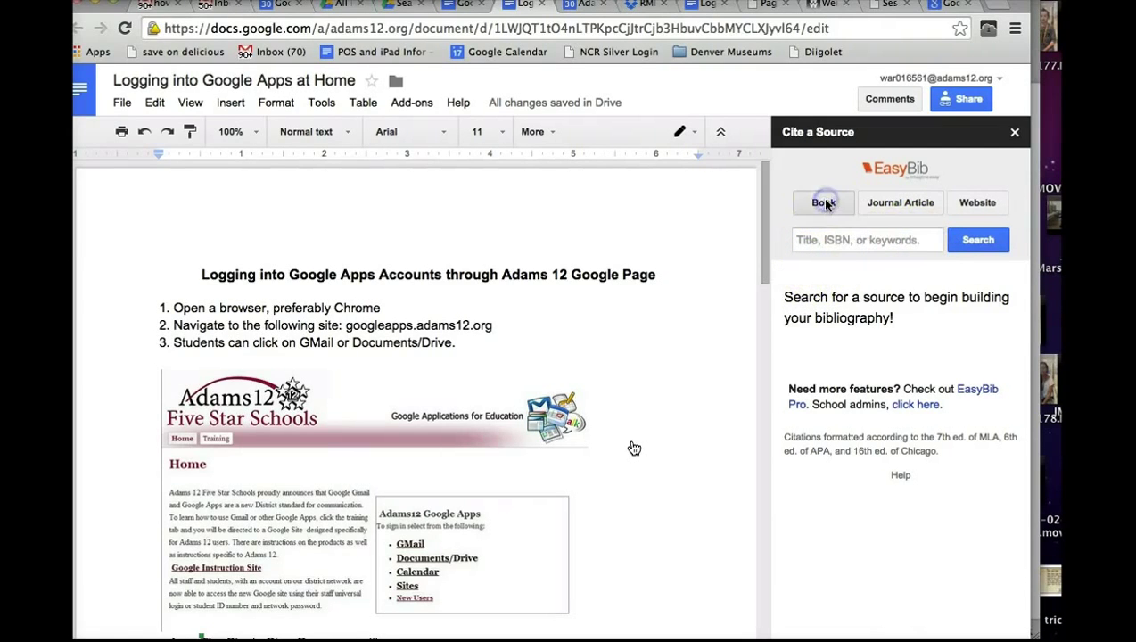
left_click(805, 241)
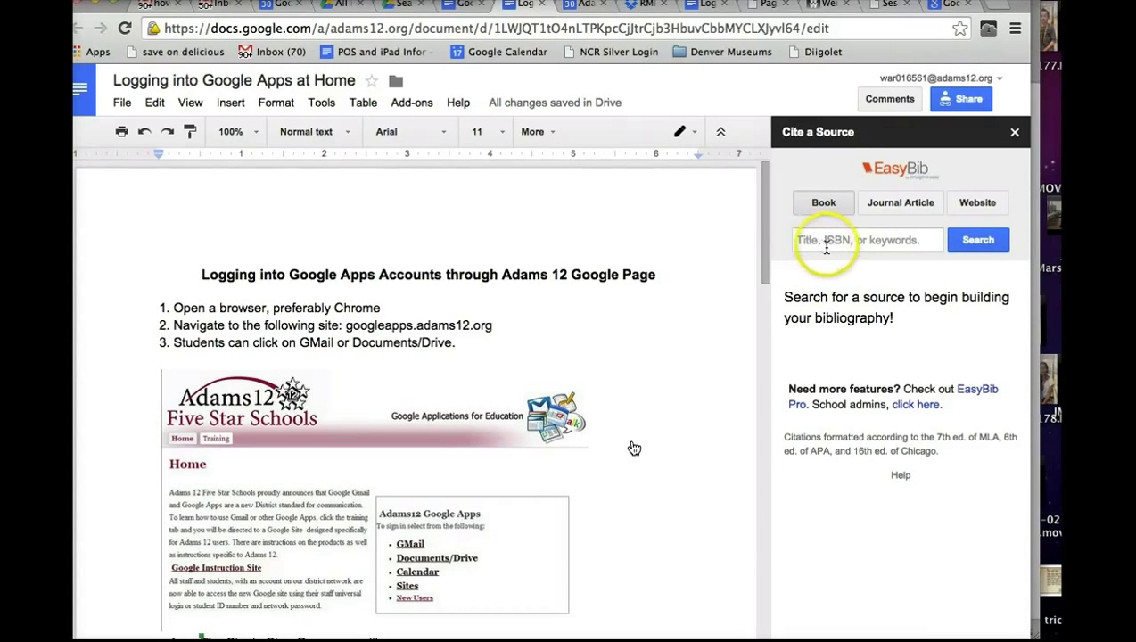
left_click(974, 209)
left_click(881, 243)
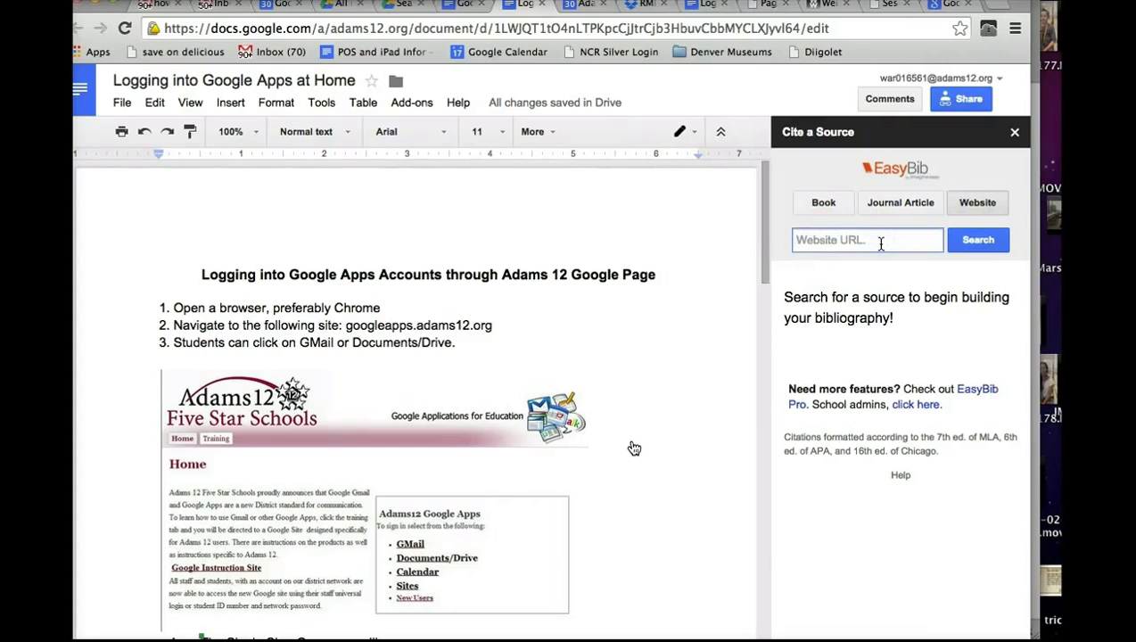
type("www.adams12.org")
left_click(984, 243)
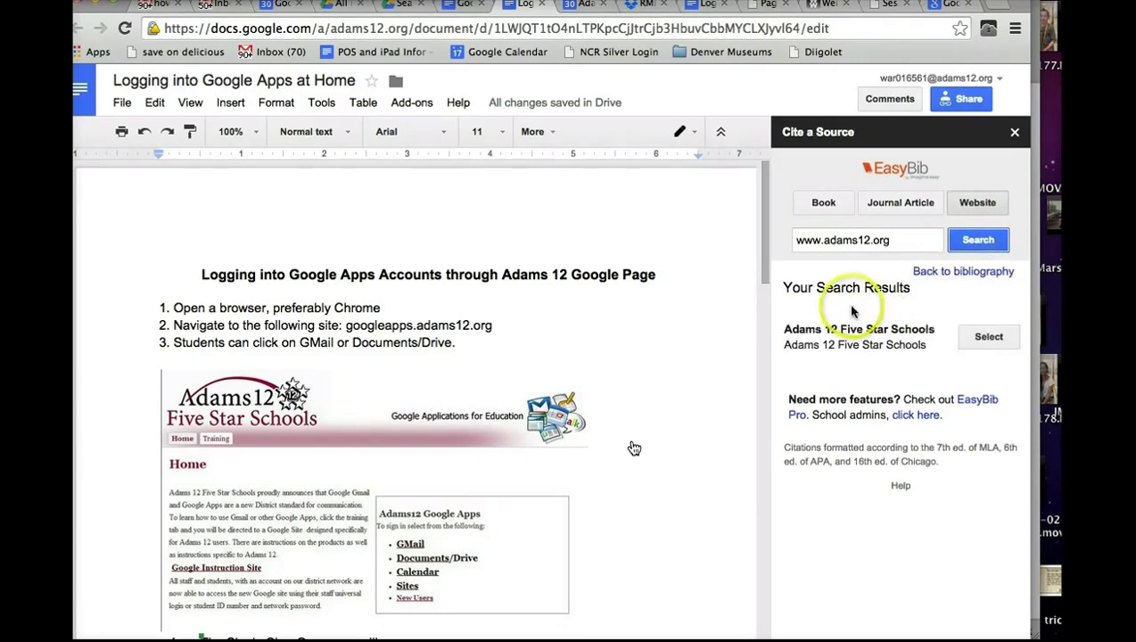
left_click(987, 339)
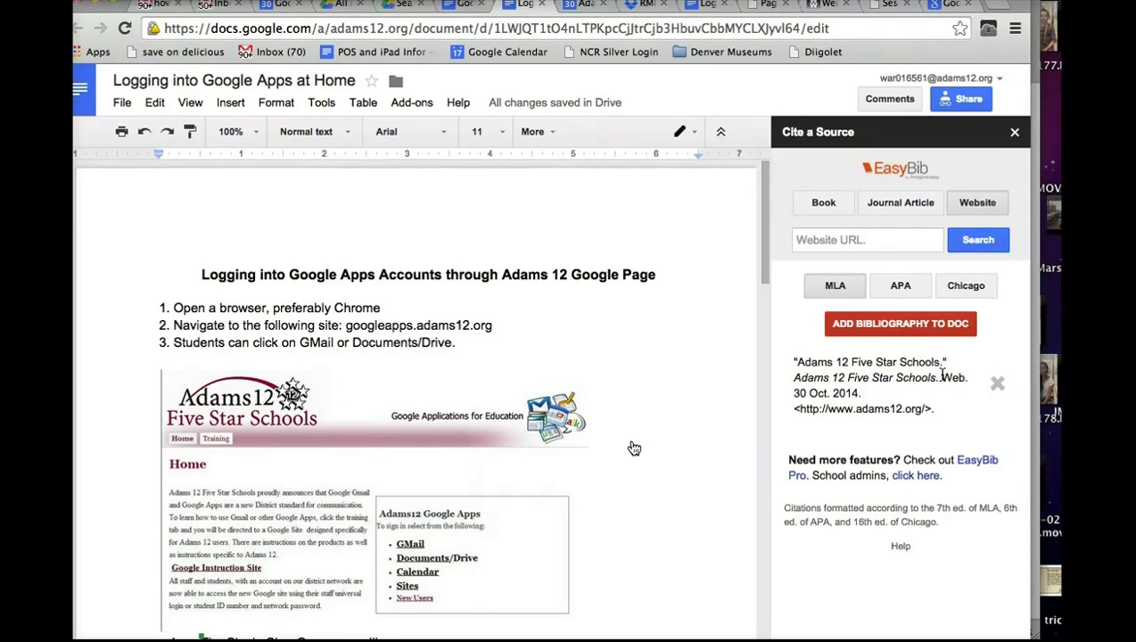
Compare the Adams 12 website citation in APA and Chicago styles, ending back on MLA.
left_click(900, 287)
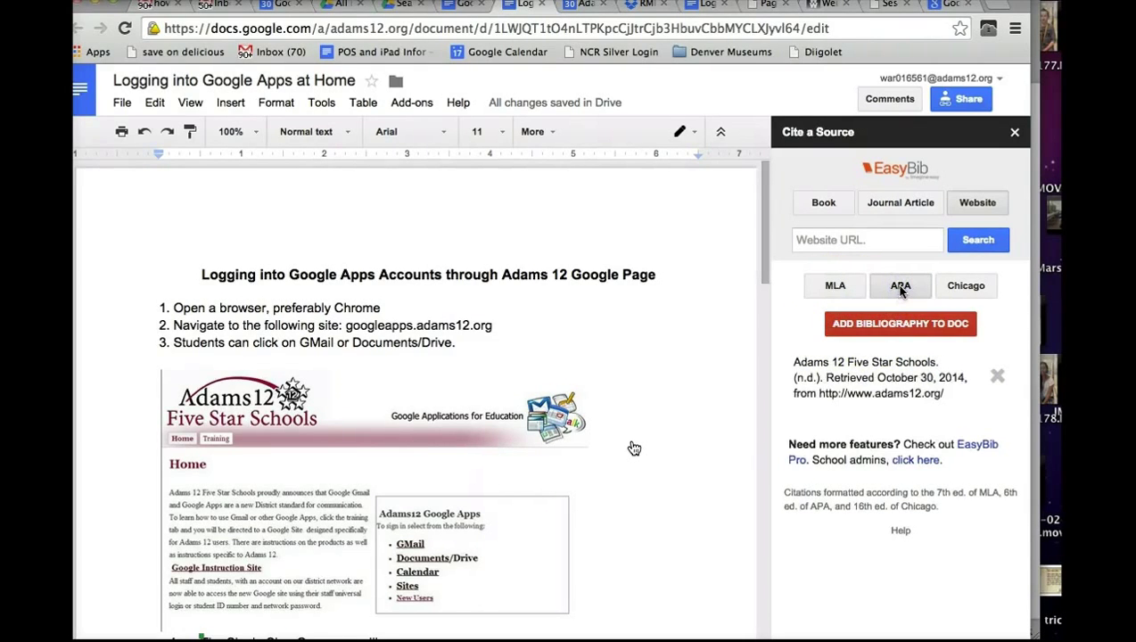
left_click(966, 285)
left_click(838, 286)
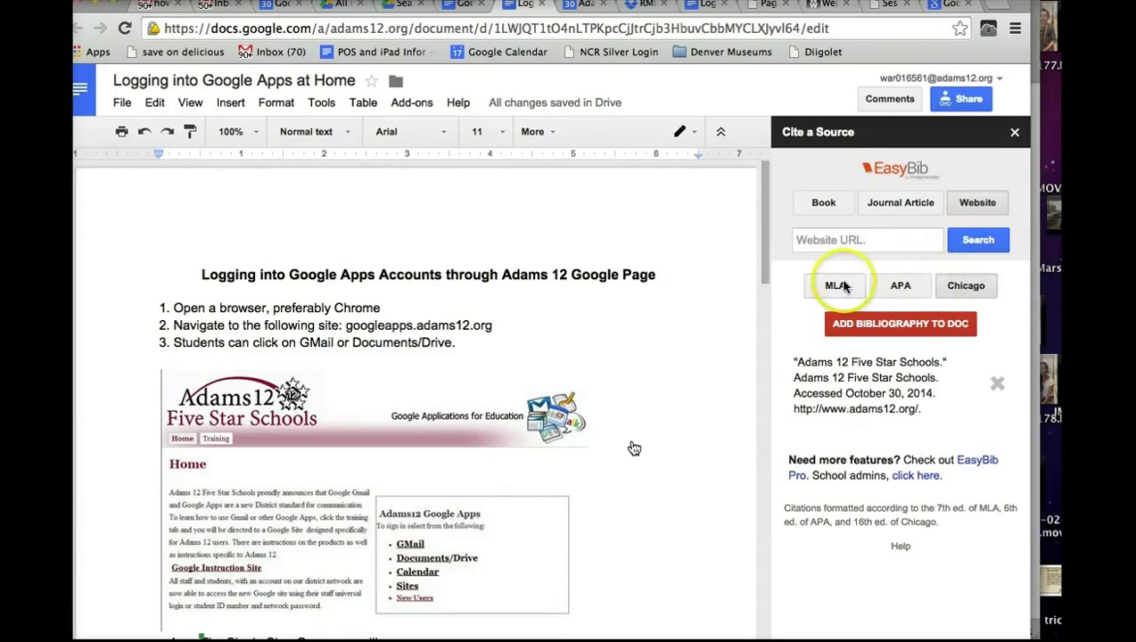
Add the MLA bibliography to the document and check the Works Cited section at its end.
left_click(894, 326)
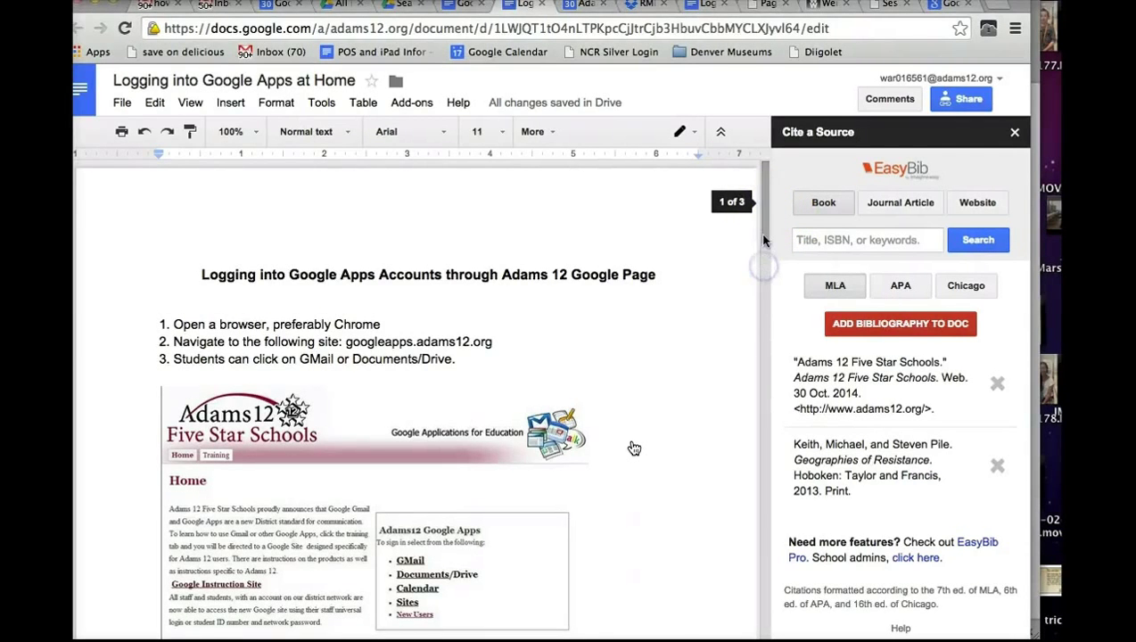
scroll(748, 452, "down", 10)
scroll(748, 452, "down", 10)
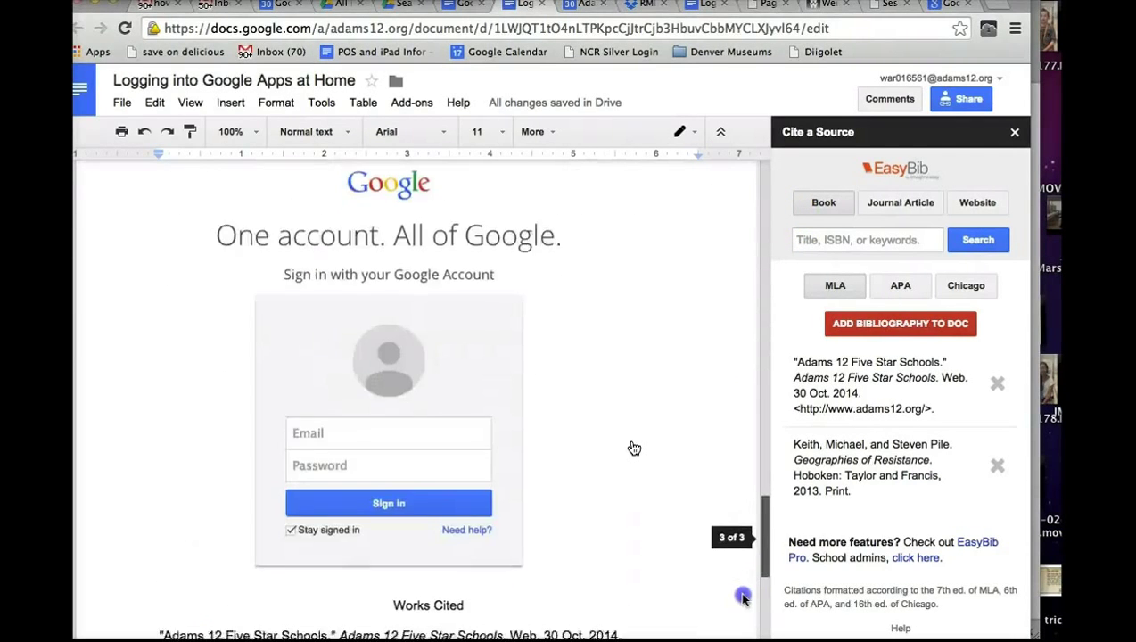
left_click(185, 509)
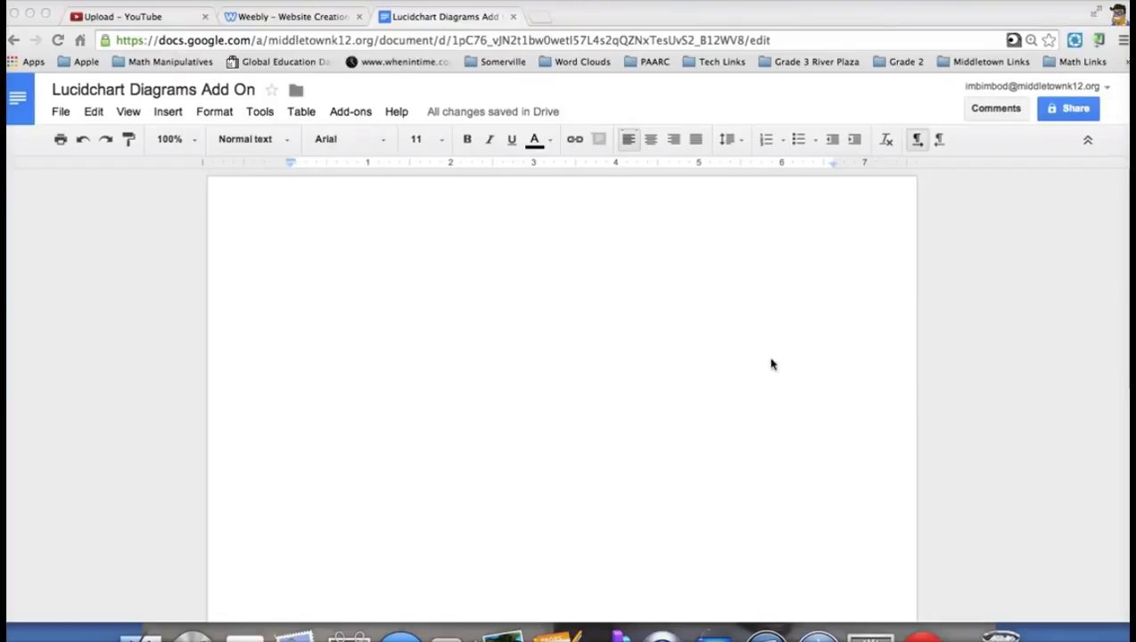
Look up Lucidchart Diagrams among the installed add-ons and in the add-on store, and close the store.
left_click(355, 112)
mouse_move(363, 209)
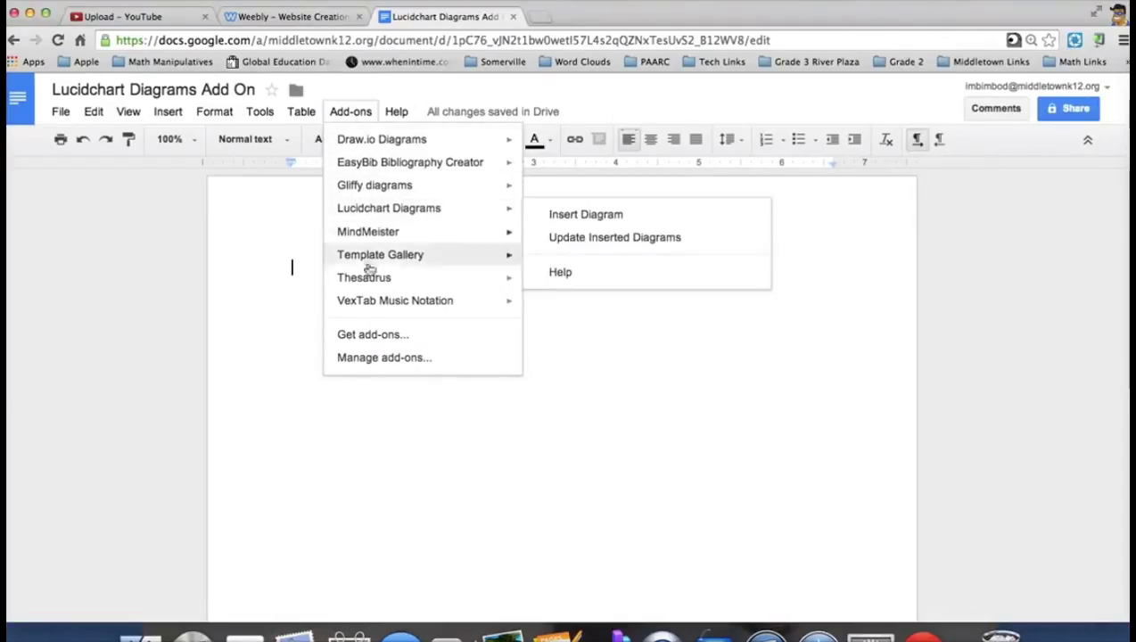
left_click(375, 336)
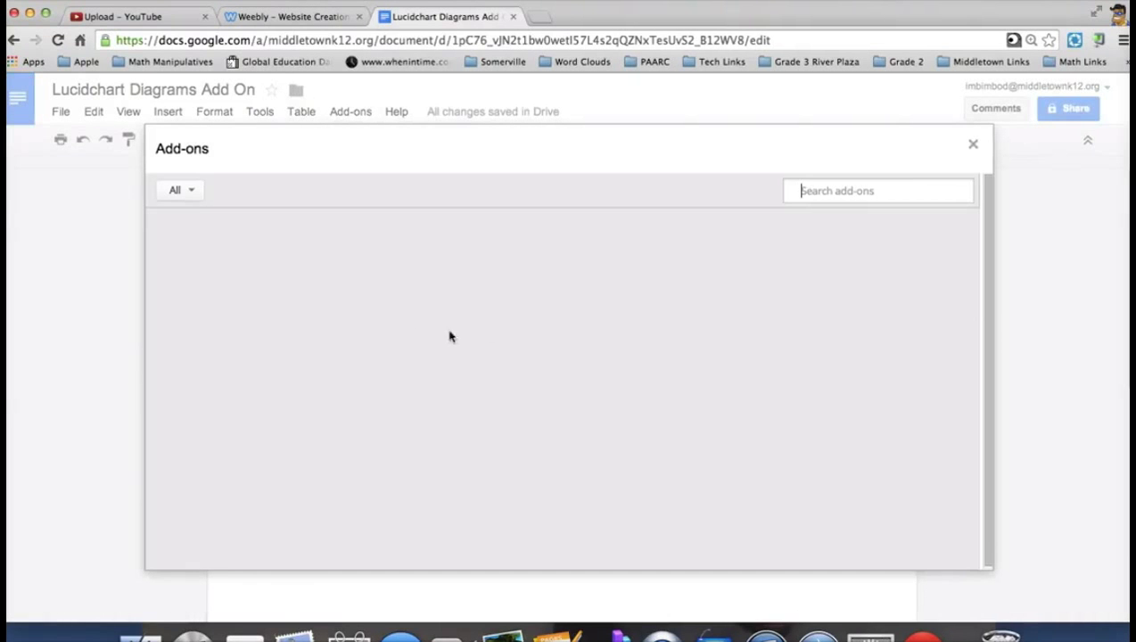
left_click(828, 195)
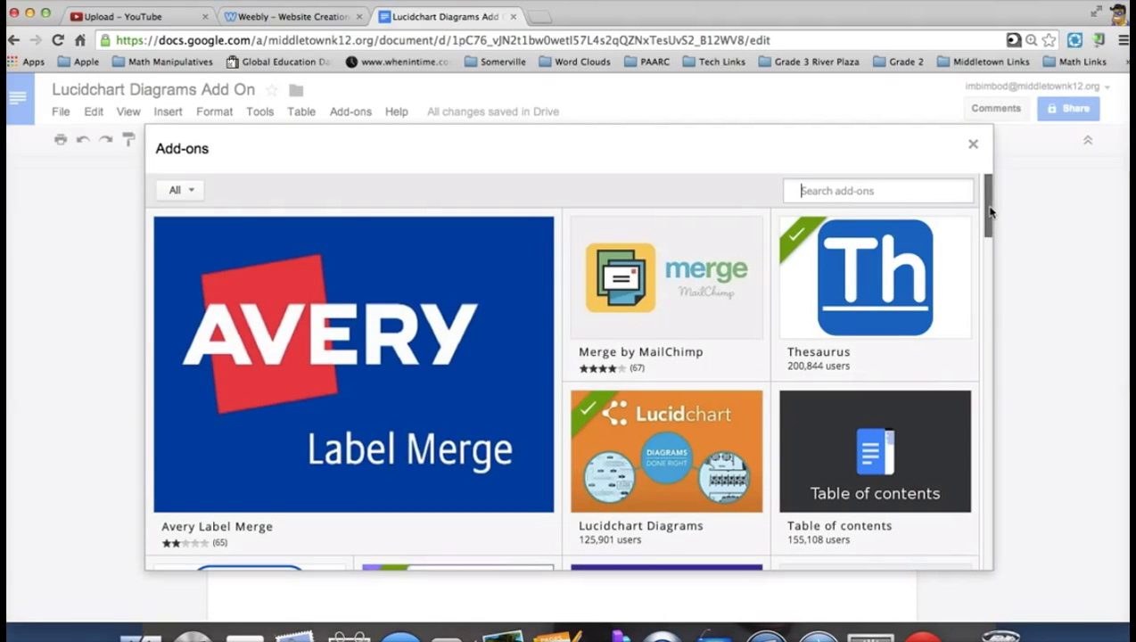
left_click_drag(990, 211, 988, 231)
mouse_move(701, 294)
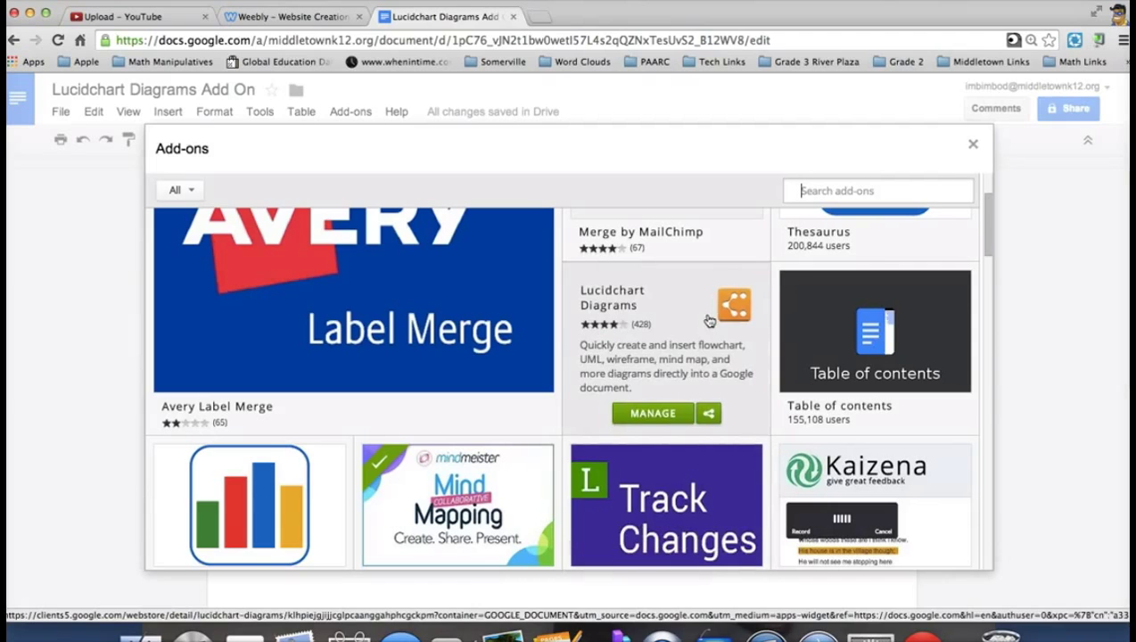
left_click(973, 144)
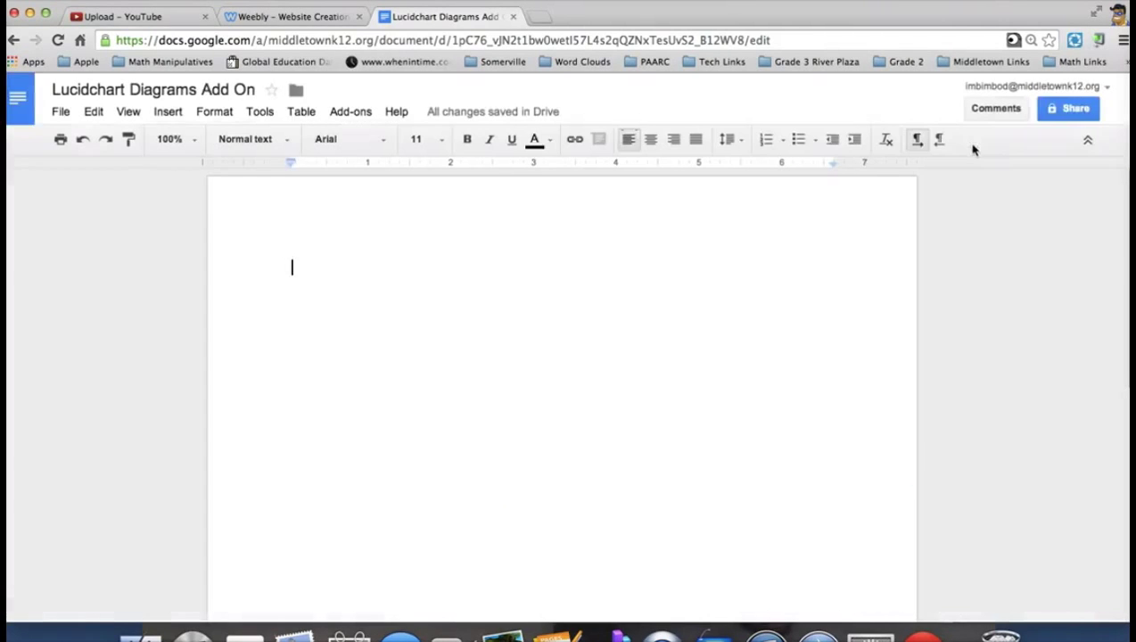
Open Insert Diagram from the Lucidchart Diagrams add-on for the blank document.
left_click(350, 113)
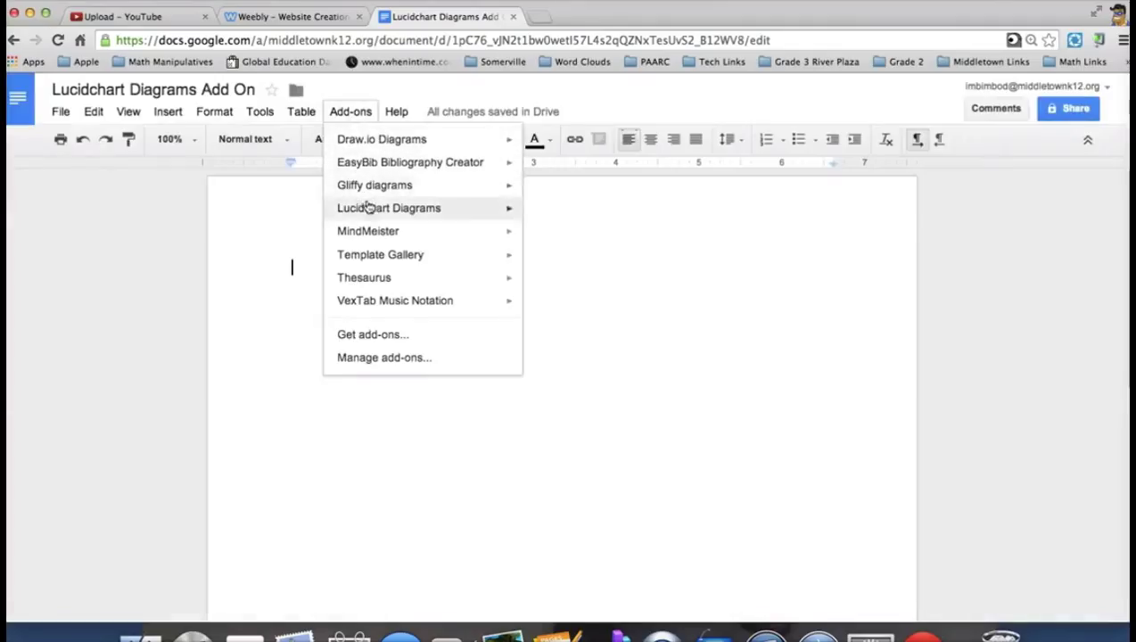
mouse_move(368, 207)
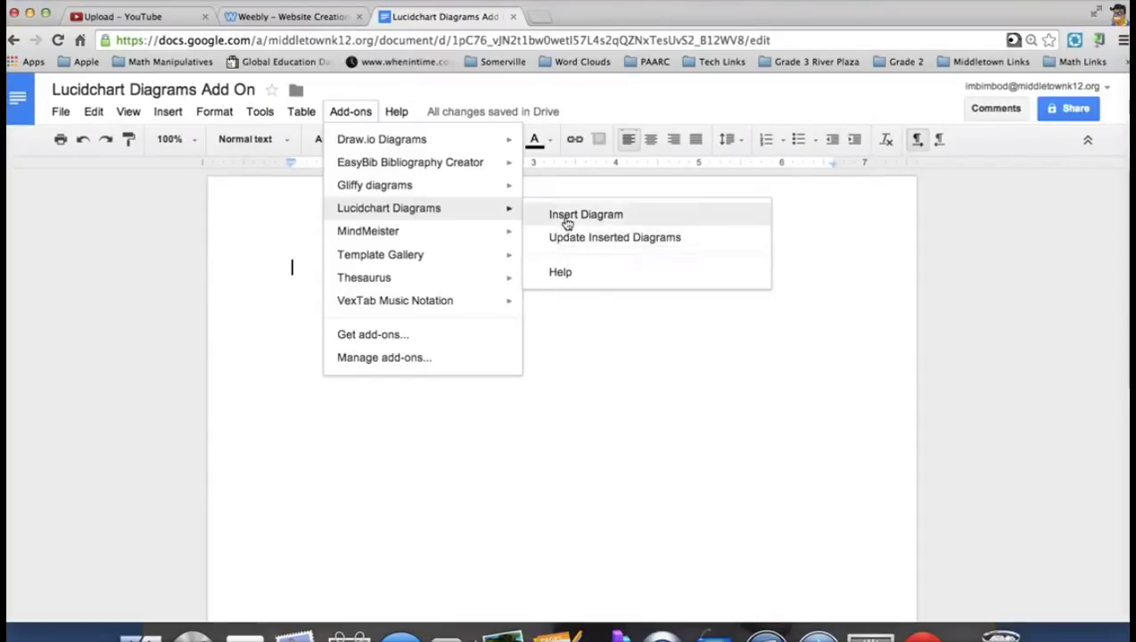
left_click(567, 221)
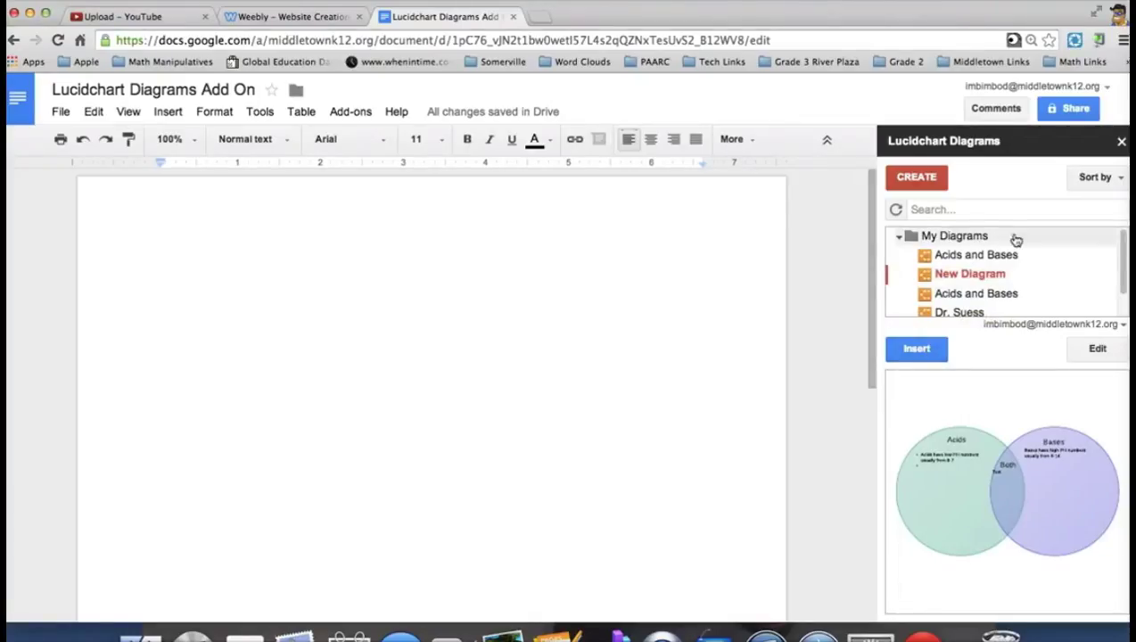
Create a new Lucidchart diagram from the Venn template and title it "New Acids and Bases".
left_click(928, 182)
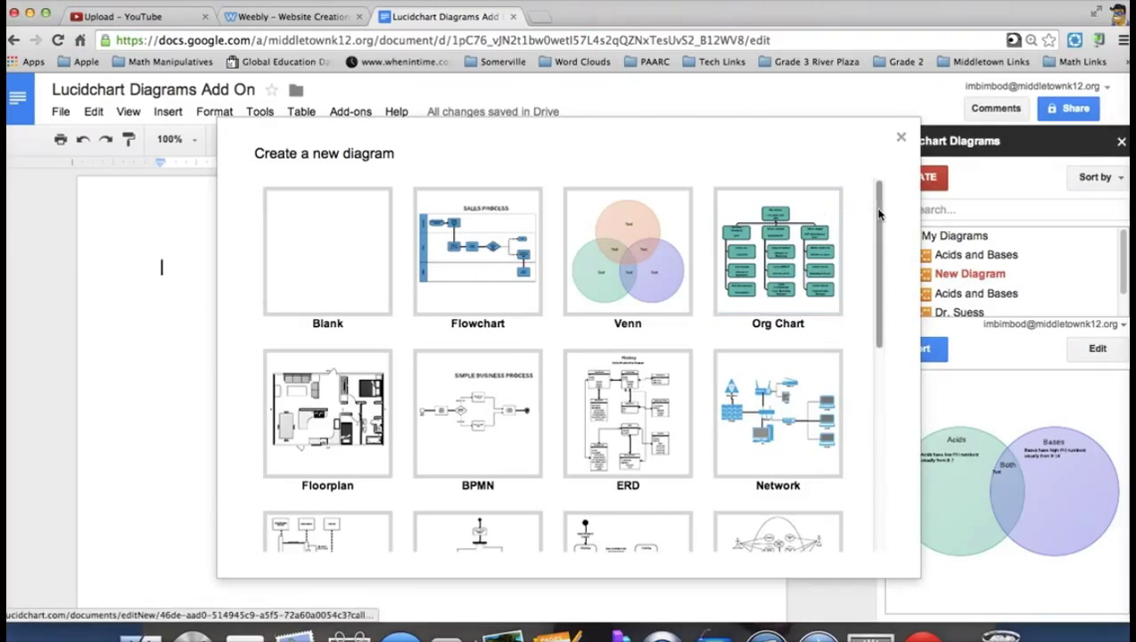
mouse_move(879, 218)
left_mouse_down()
mouse_move(869, 431)
mouse_move(863, 207)
left_mouse_up()
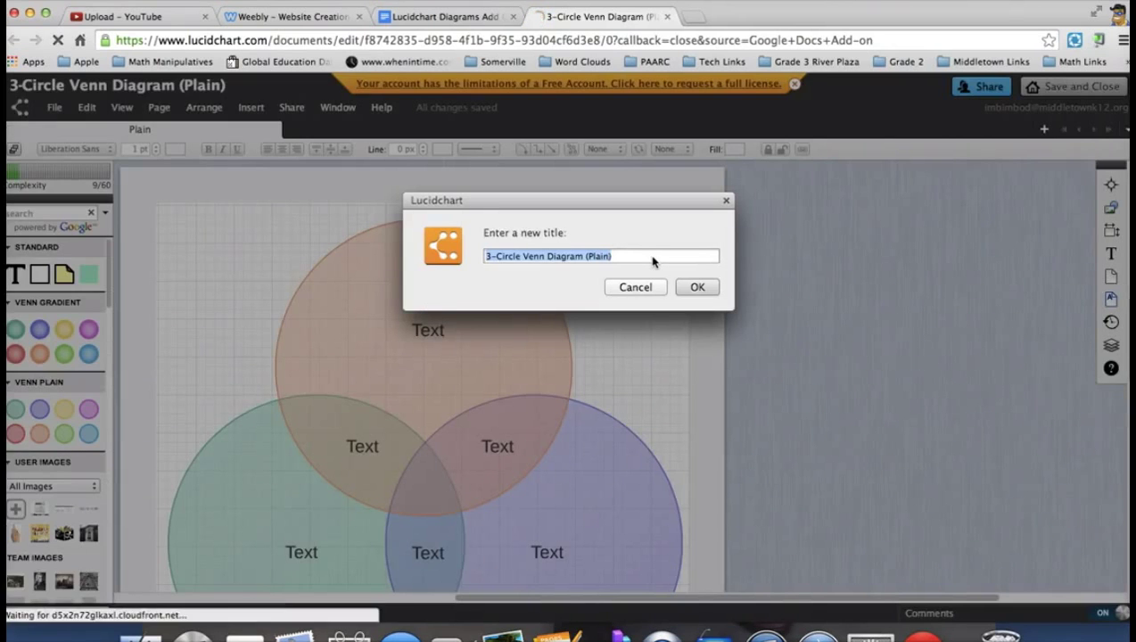
type("New Acids and Bases")
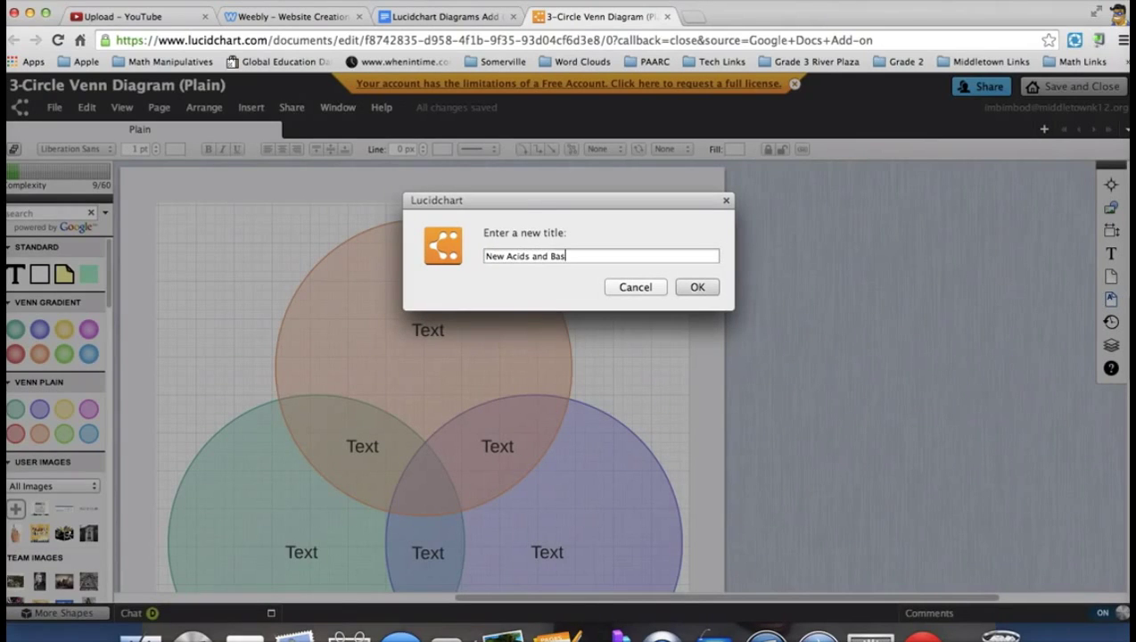
left_click(699, 291)
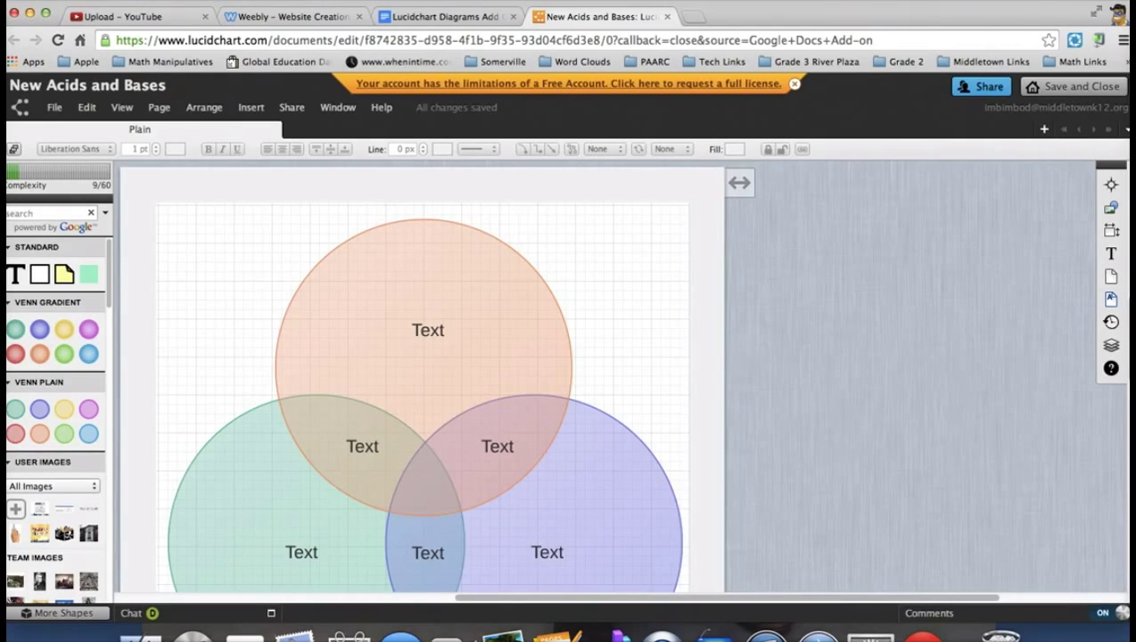
Delete the orange upper circle of the Venn diagram together with its text label.
scroll(624, 374, "down", 4)
left_click(502, 230)
left_click(522, 236)
key("Delete")
left_click(419, 256)
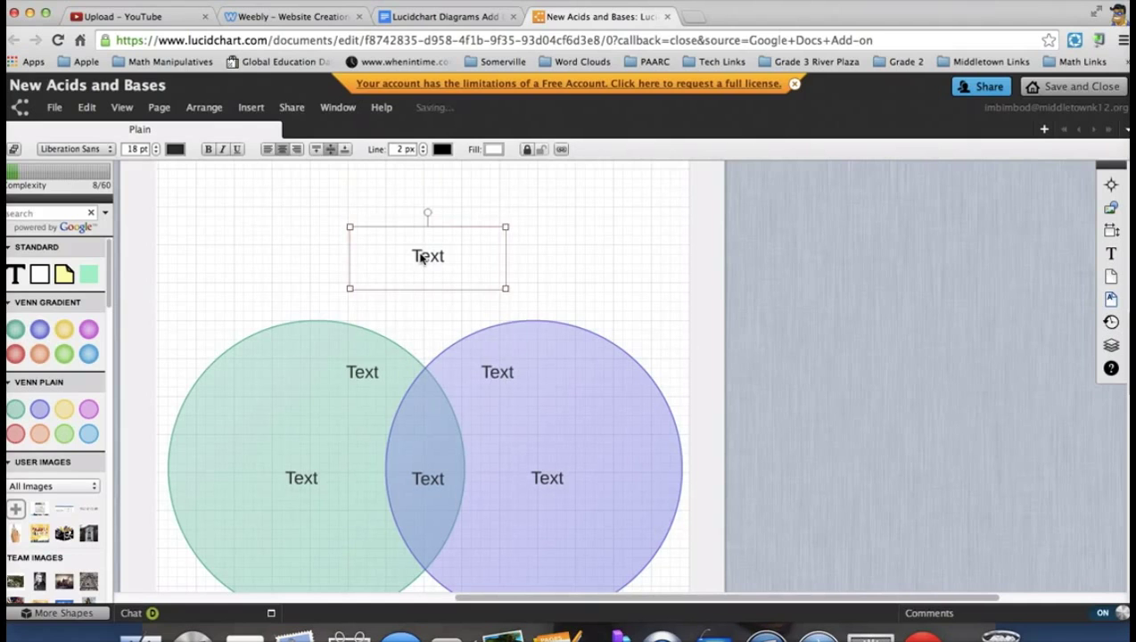
key("Delete")
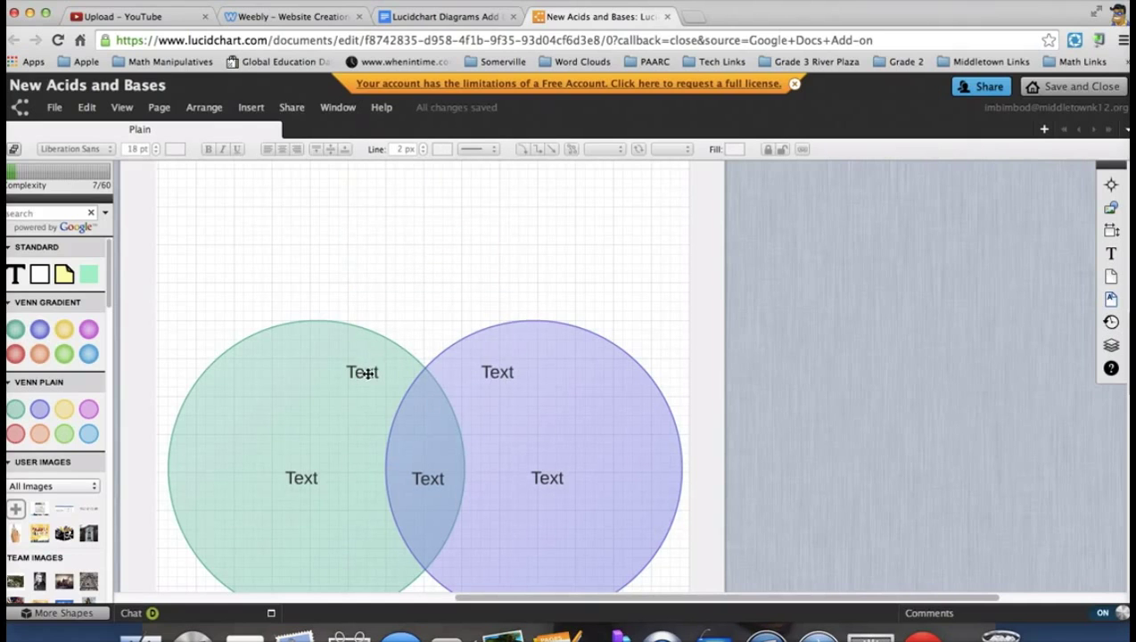
Delete the two upper text labels left over from the removed circle's overlaps with the green and purple circles.
left_click(368, 374)
key("Delete")
left_click(486, 378)
key("Delete")
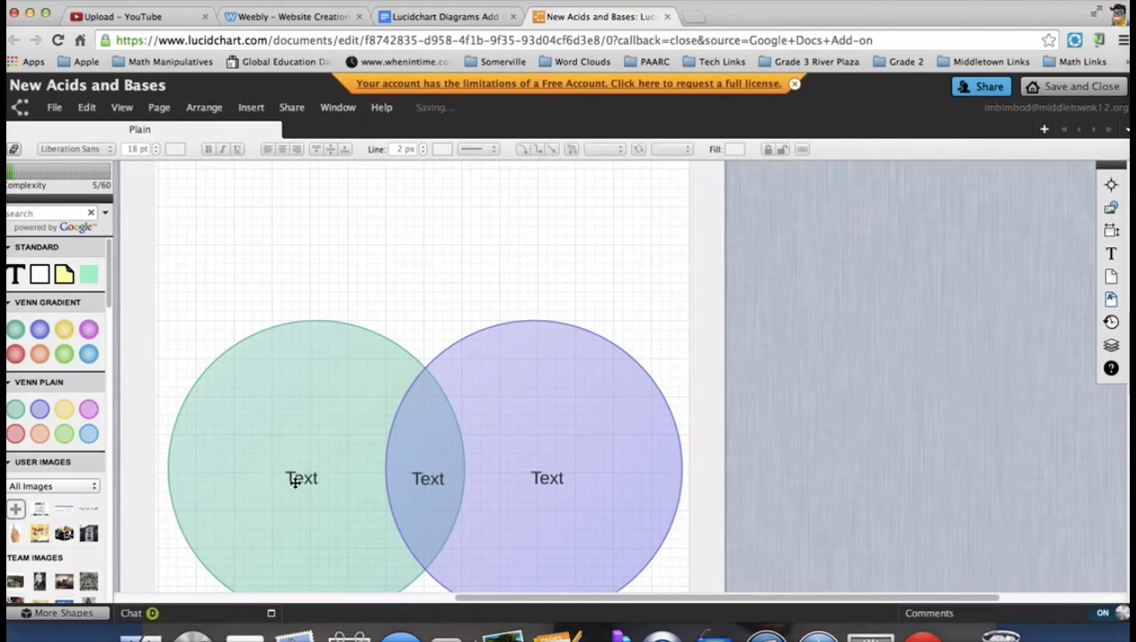
Move the remaining labels of the green circle, the overlap and the purple circle up to heading positions.
left_click_drag(301, 477, 315, 366)
left_click_drag(432, 482, 429, 412)
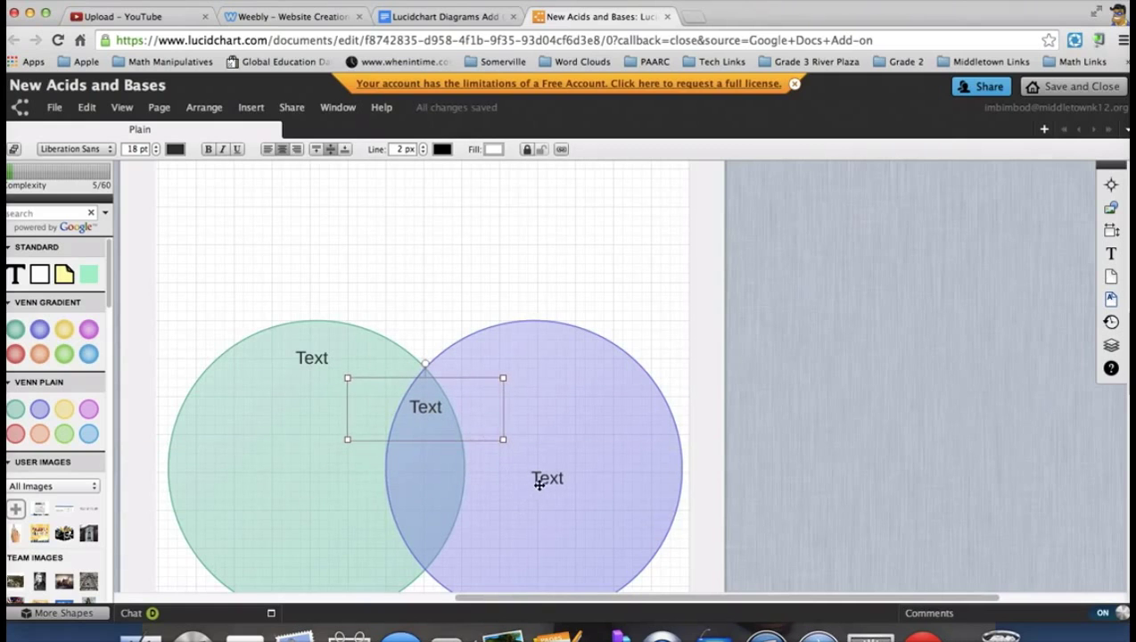
left_click_drag(543, 480, 531, 353)
Relabel the green circle "Acids", the purple circle "Bases" and the overlap "Both".
double_click(309, 357)
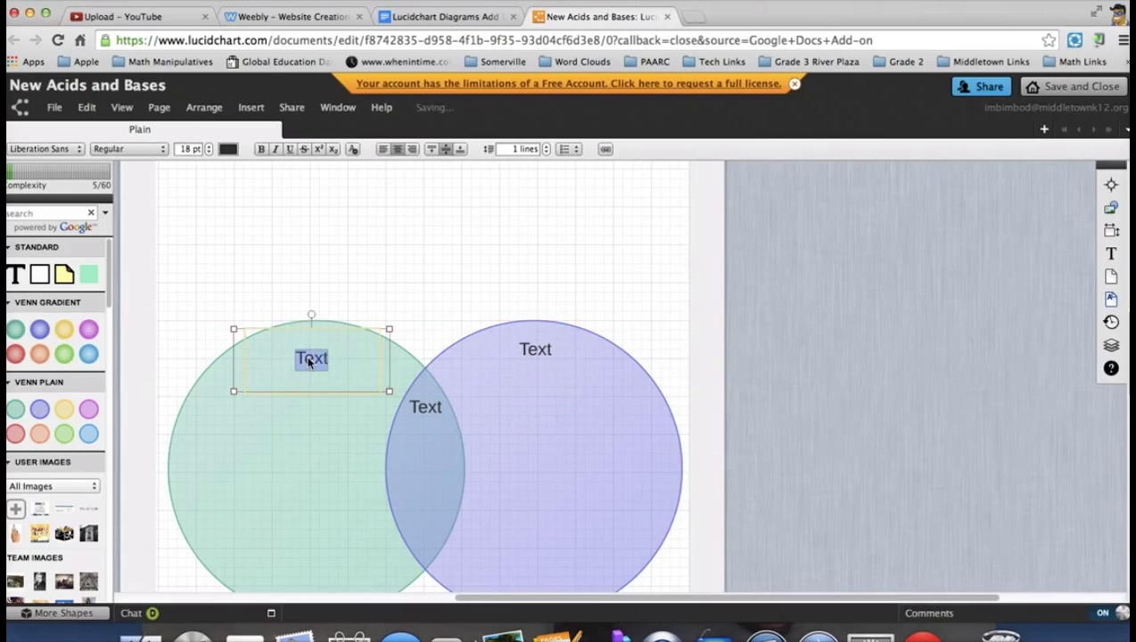
type("Acids")
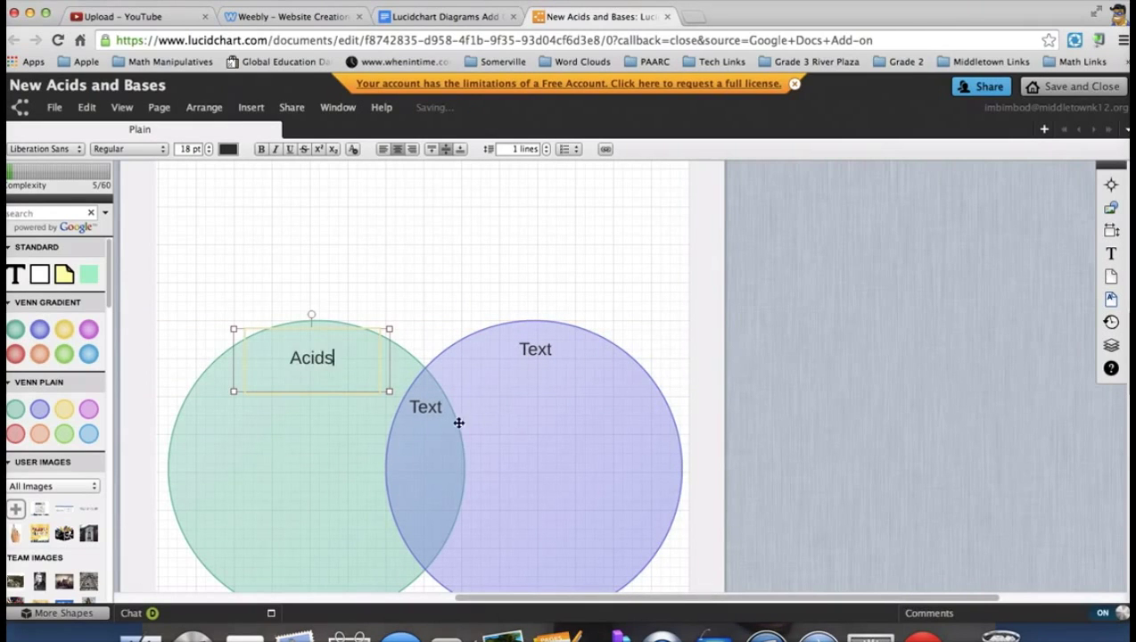
double_click(536, 350)
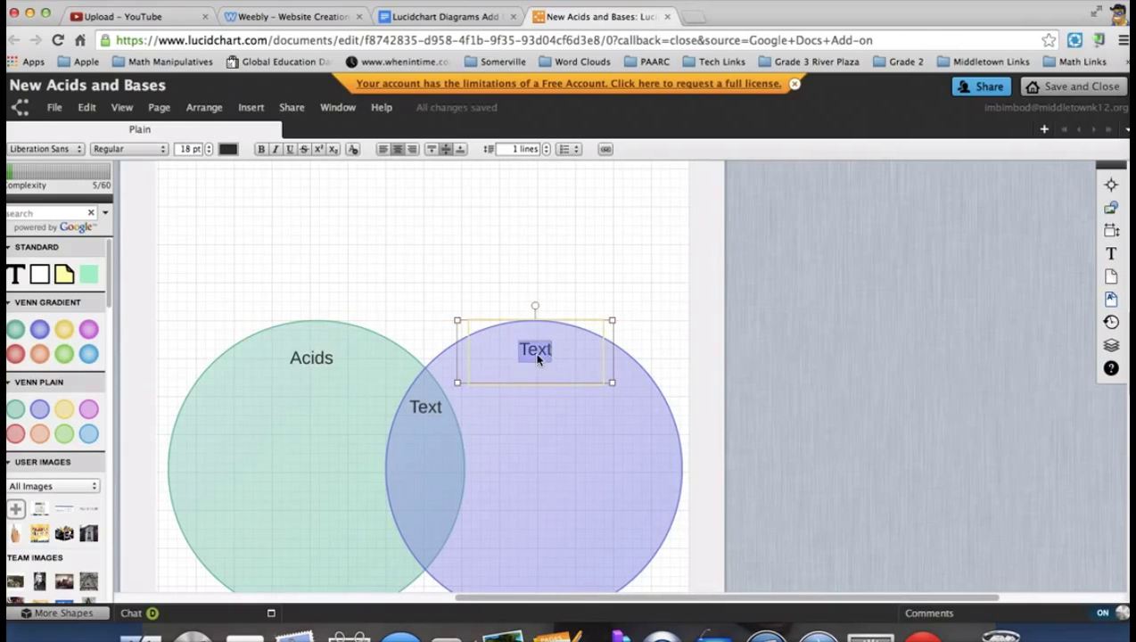
type("Bases")
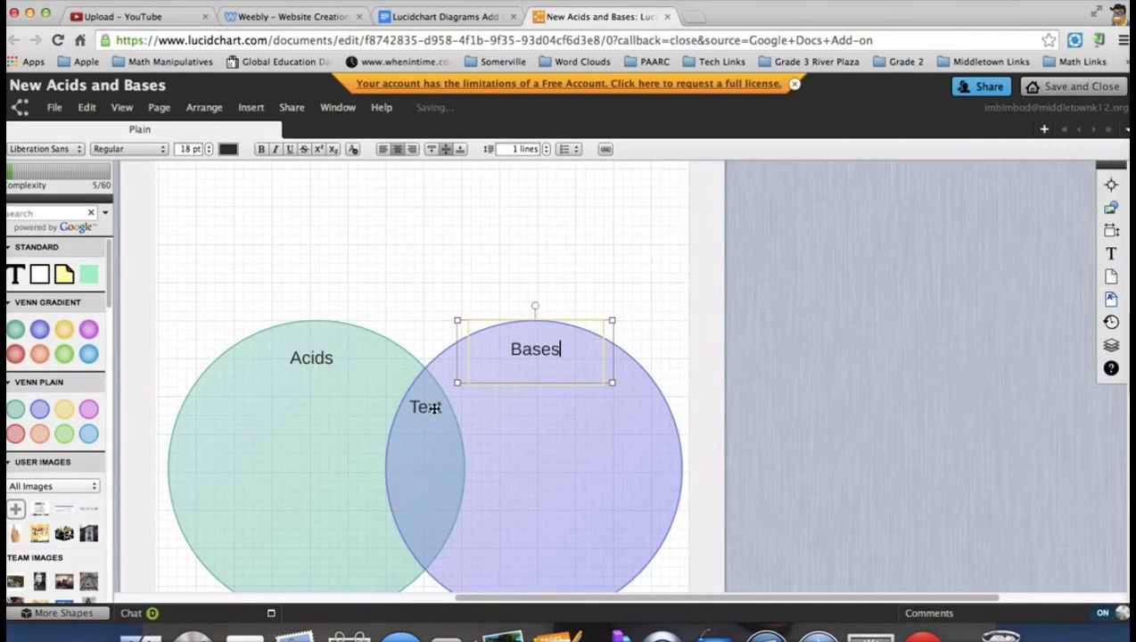
double_click(430, 406)
type("Both")
left_click(551, 420)
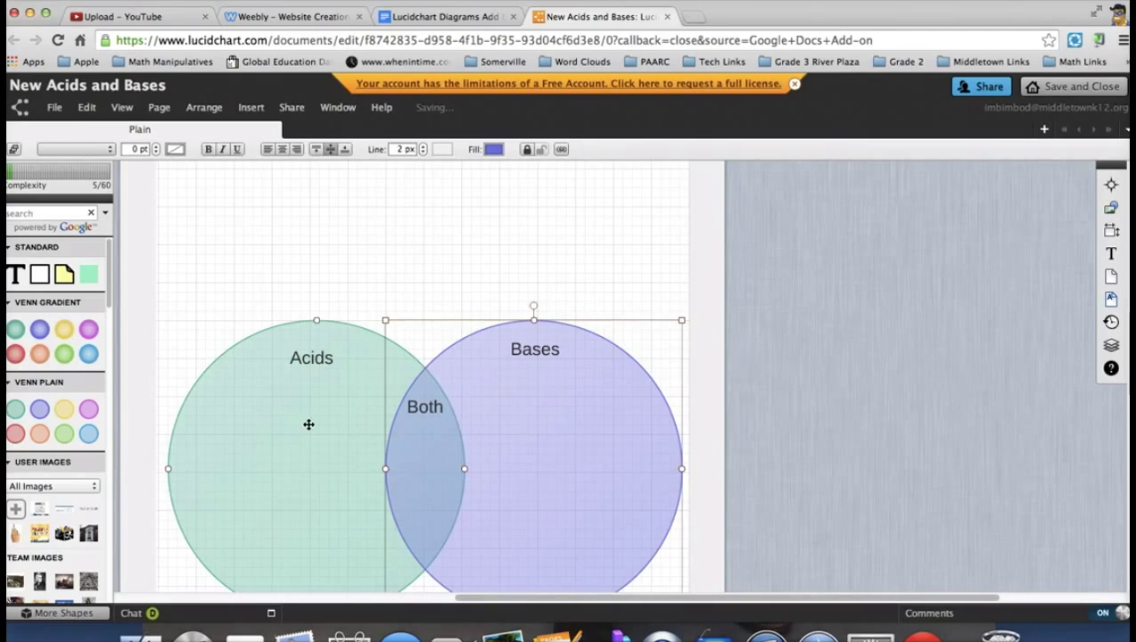
left_click(278, 402)
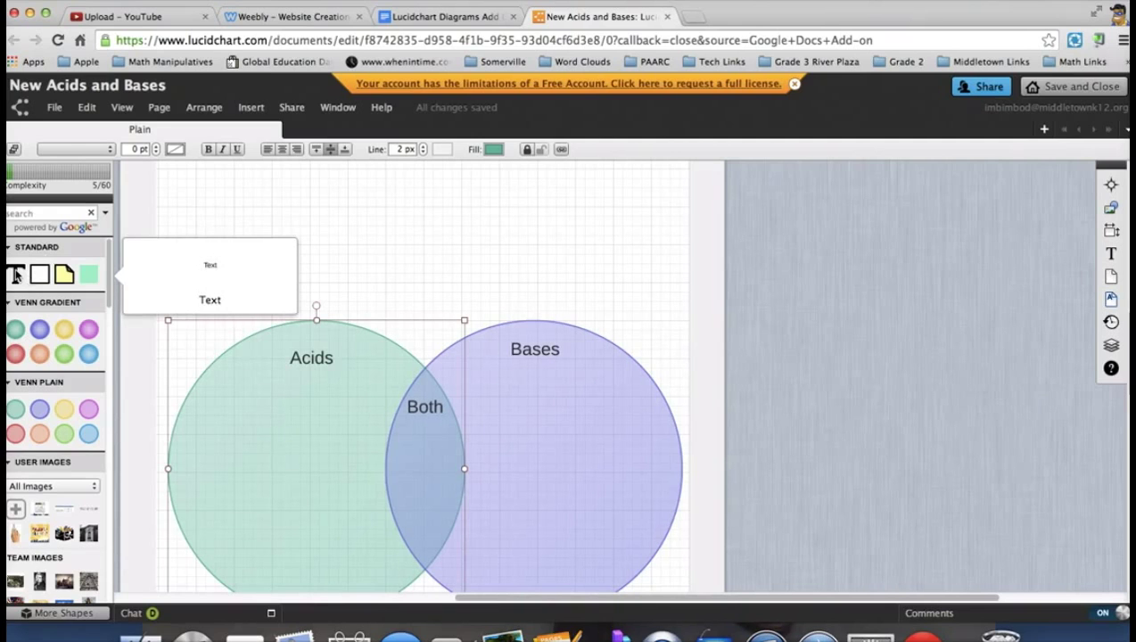
Place a text box inside the green circle below "Acids" and resize it to fill the non-overlapping area.
left_click_drag(16, 275, 226, 416)
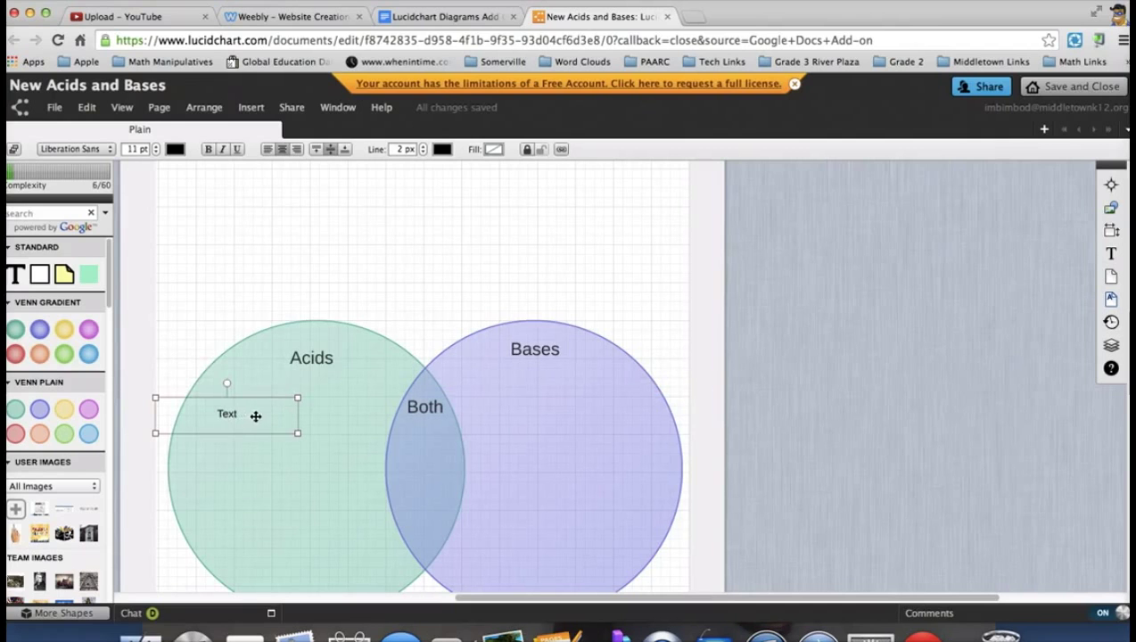
left_click_drag(261, 414, 389, 580)
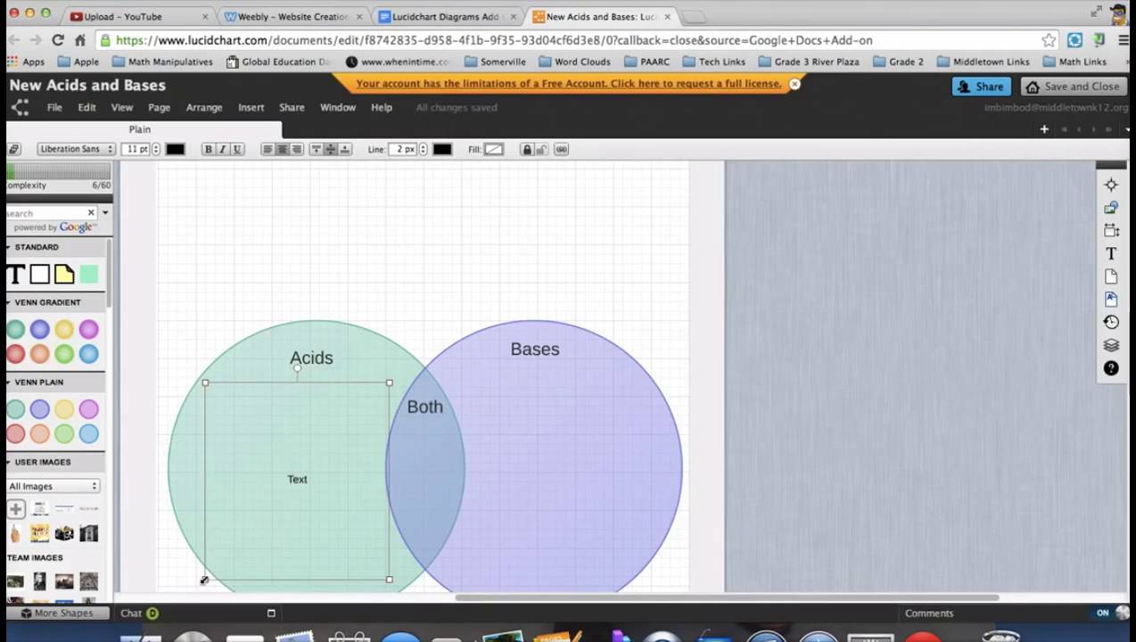
left_click_drag(205, 579, 212, 580)
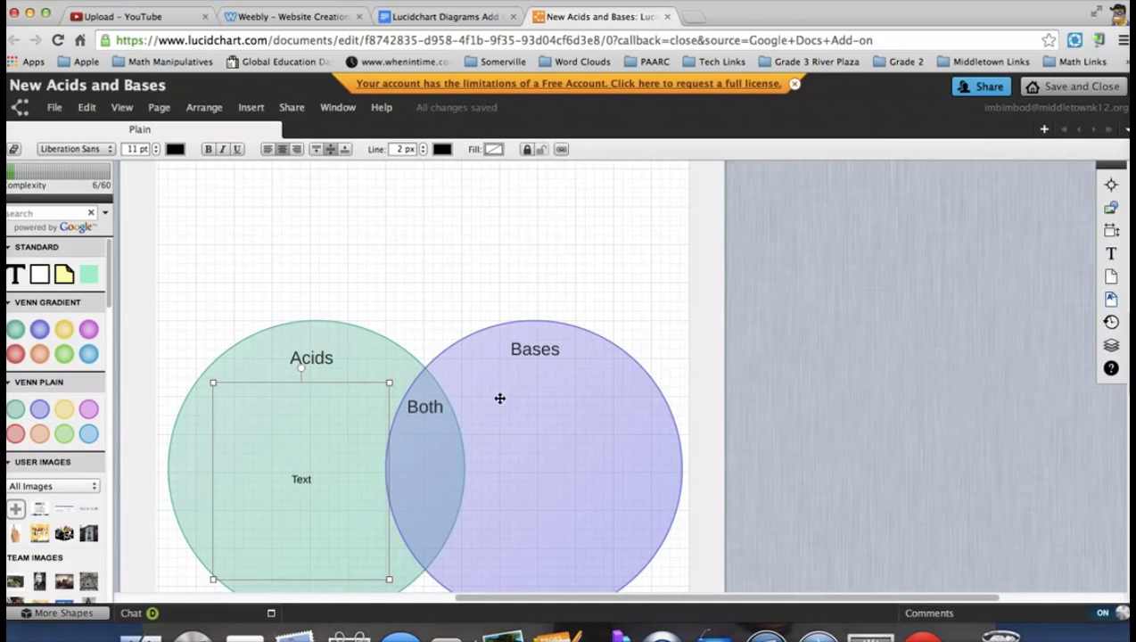
Place text boxes below "Bases" in the purple circle and below "Both" in the overlap, sizing each to its area.
left_click_drag(14, 278, 465, 360)
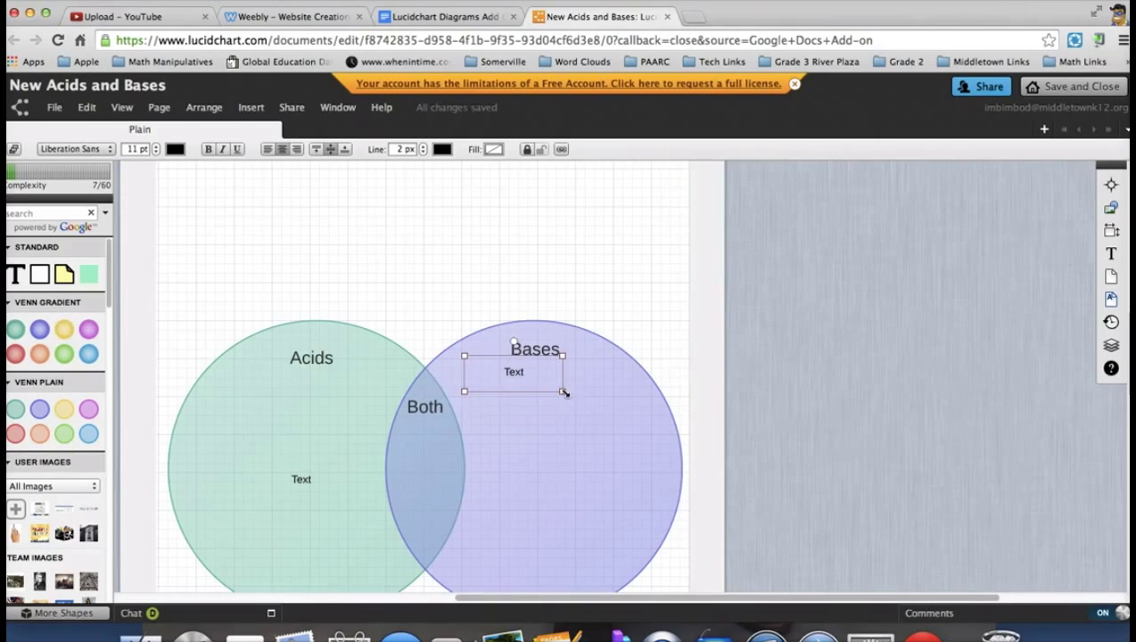
left_click_drag(564, 392, 646, 558)
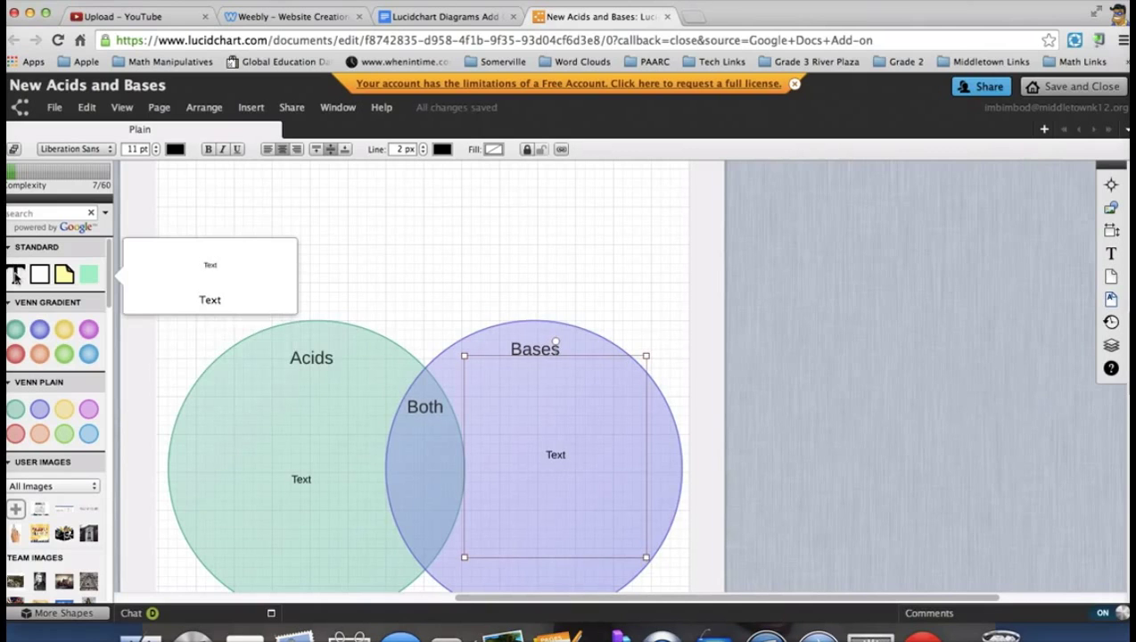
left_click_drag(15, 277, 415, 434)
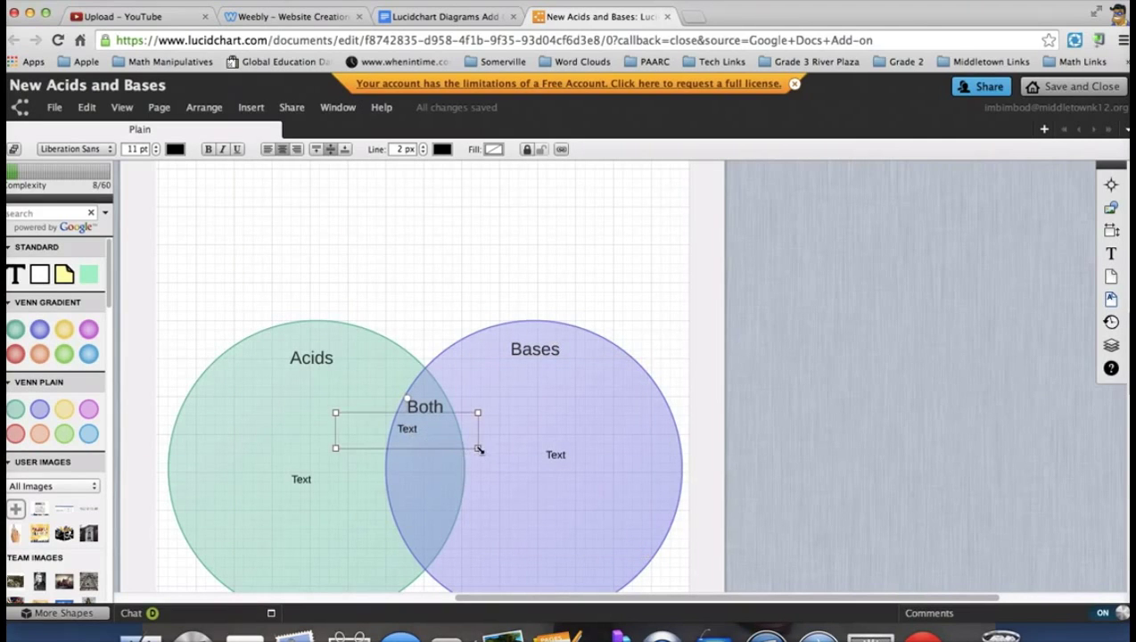
left_click_drag(479, 449, 449, 528)
left_click_drag(436, 461, 446, 469)
Align the text in the box below "Acids" to the top and left.
left_click(306, 479)
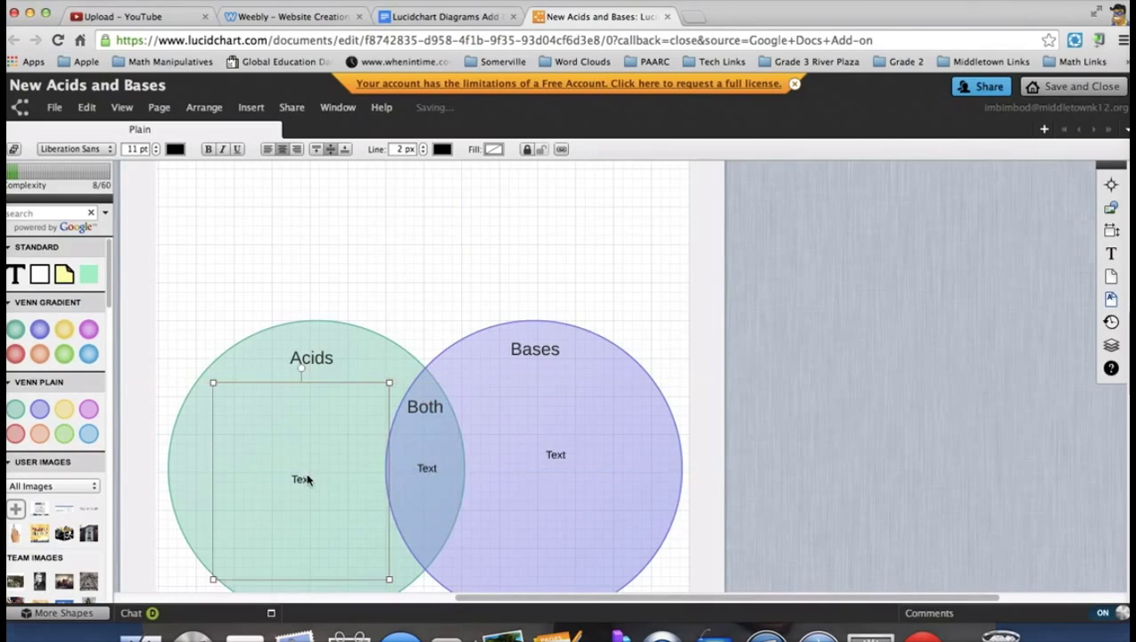
double_click(306, 479)
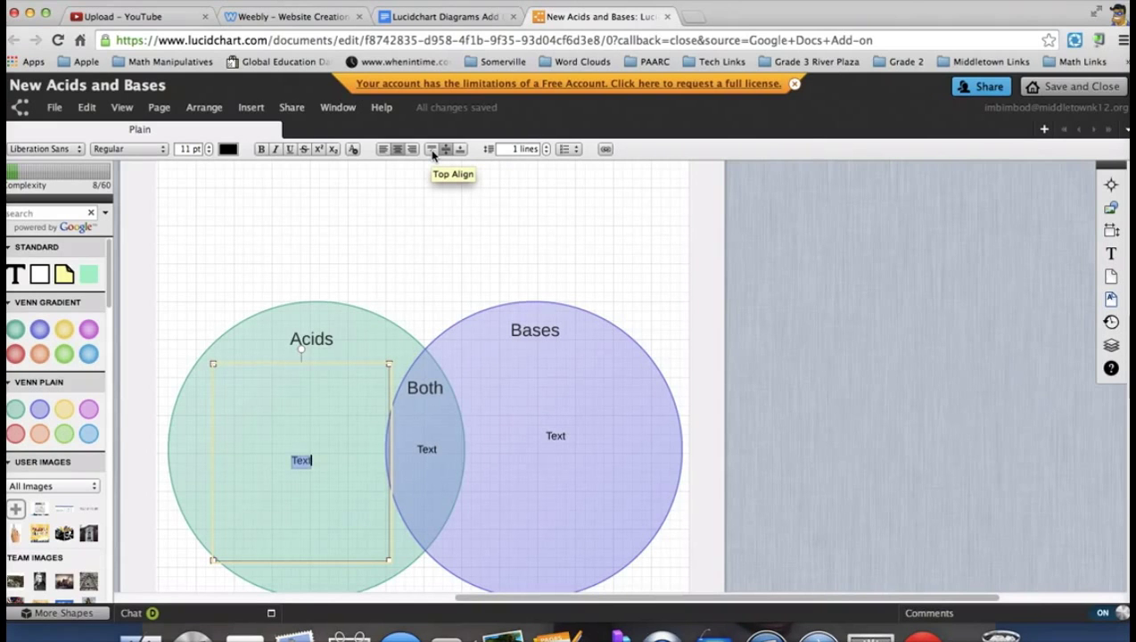
left_click(433, 154)
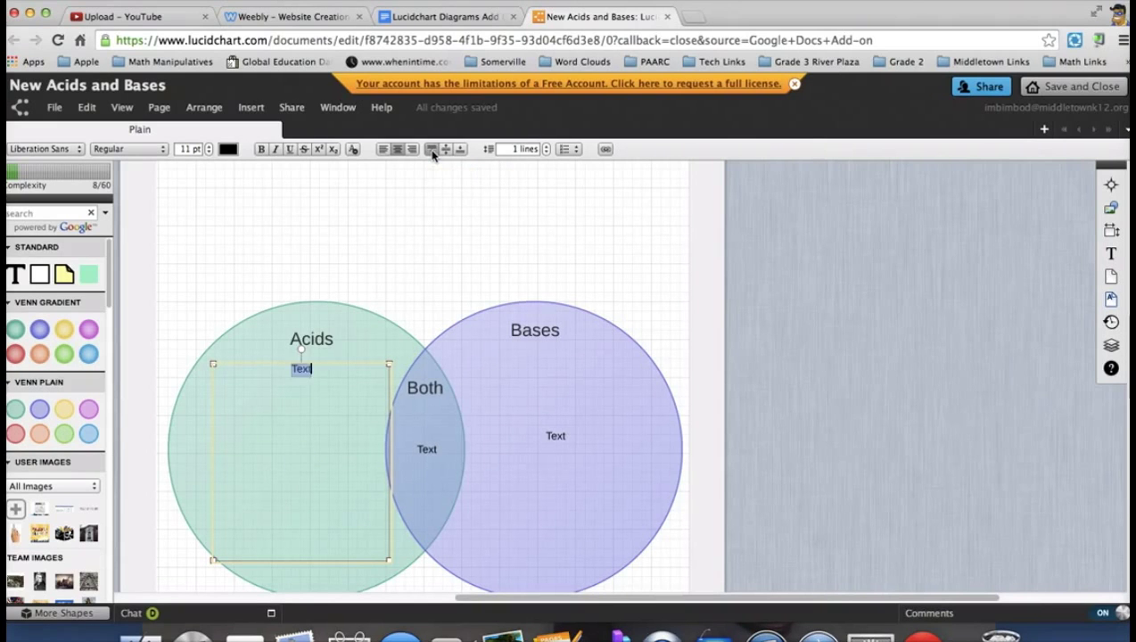
left_click(384, 151)
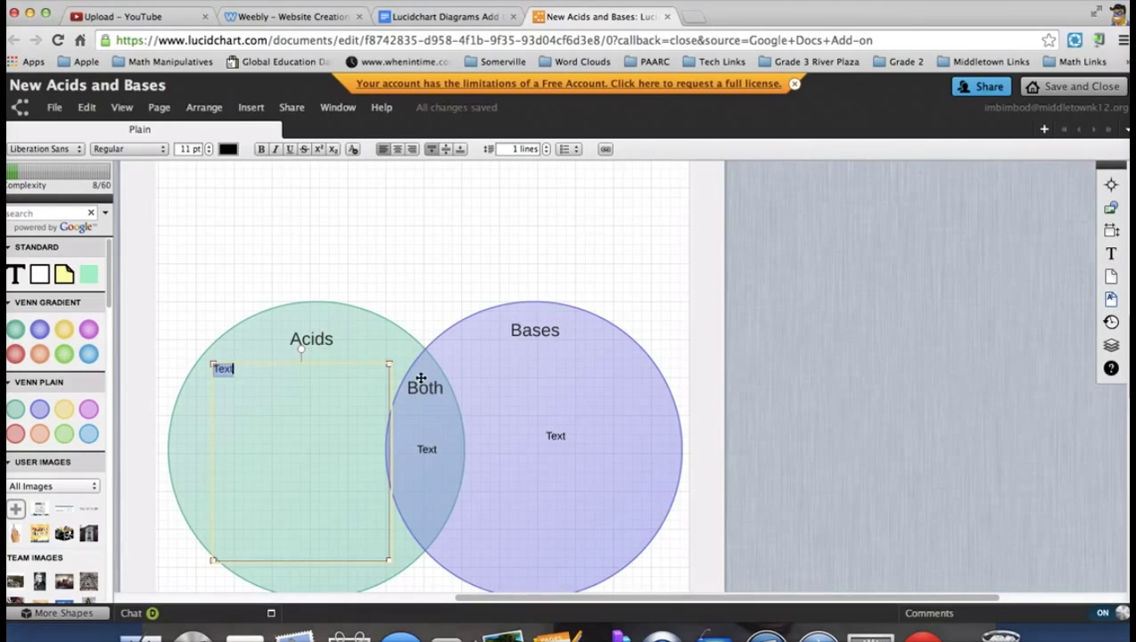
Align the text in the boxes below "Both" and "Bases" to the top and left as well.
left_click(429, 456)
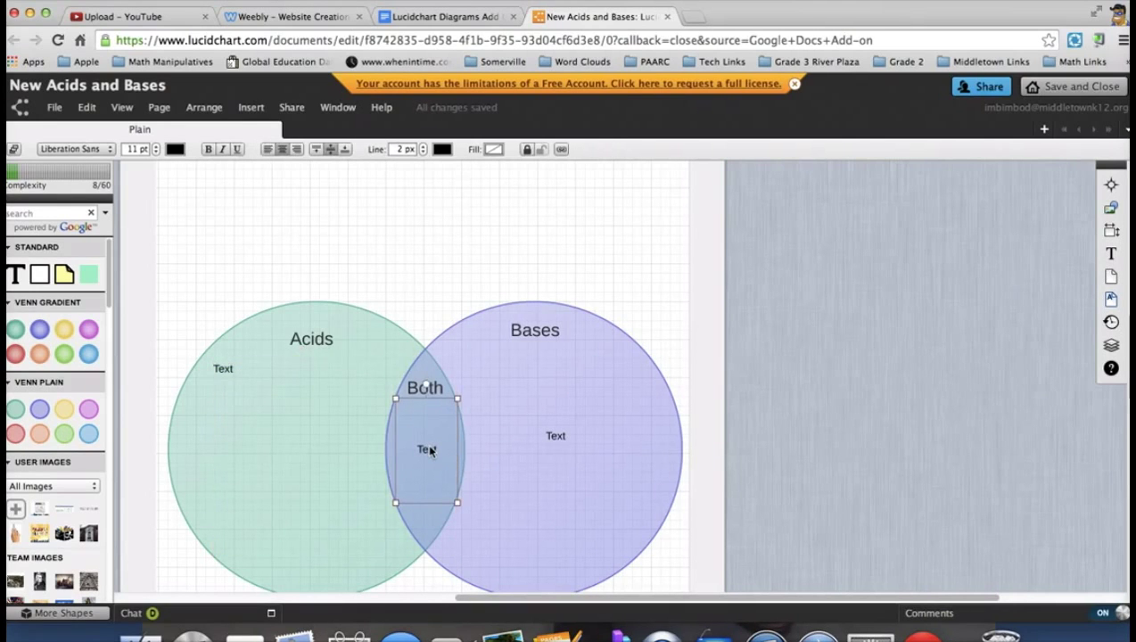
double_click(429, 450)
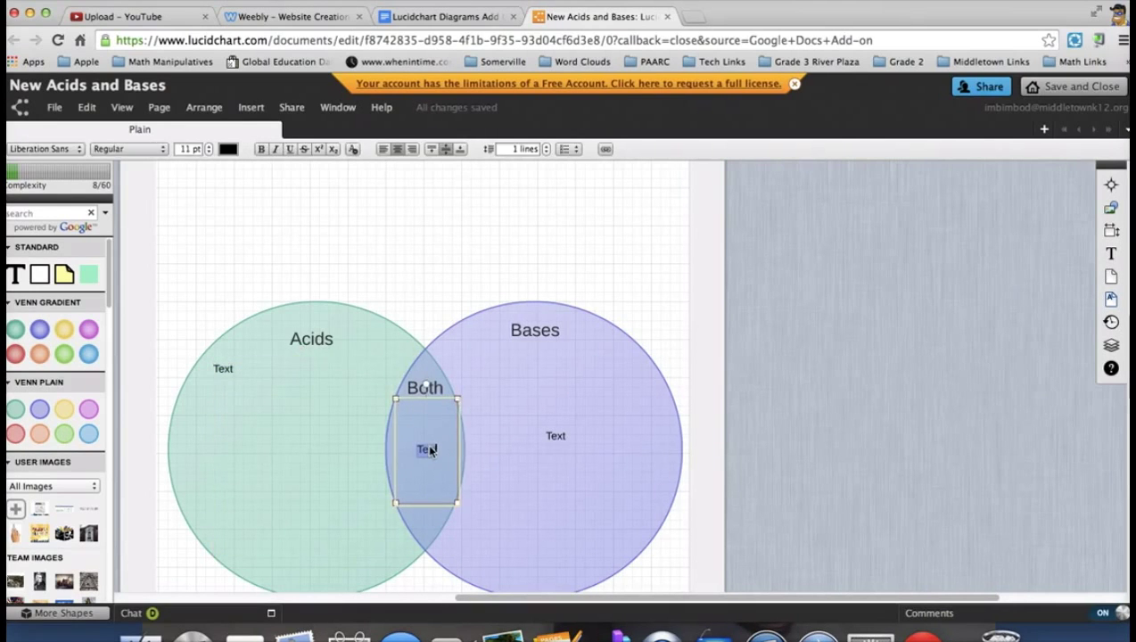
left_click(432, 150)
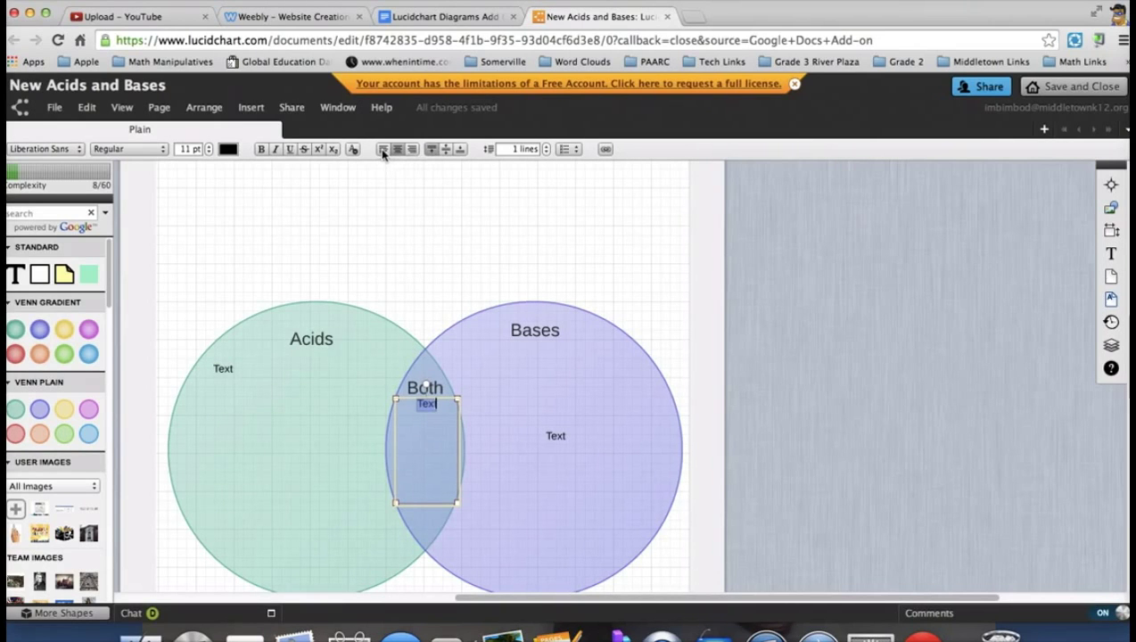
left_click(384, 150)
double_click(551, 436)
left_click(431, 150)
left_click(383, 150)
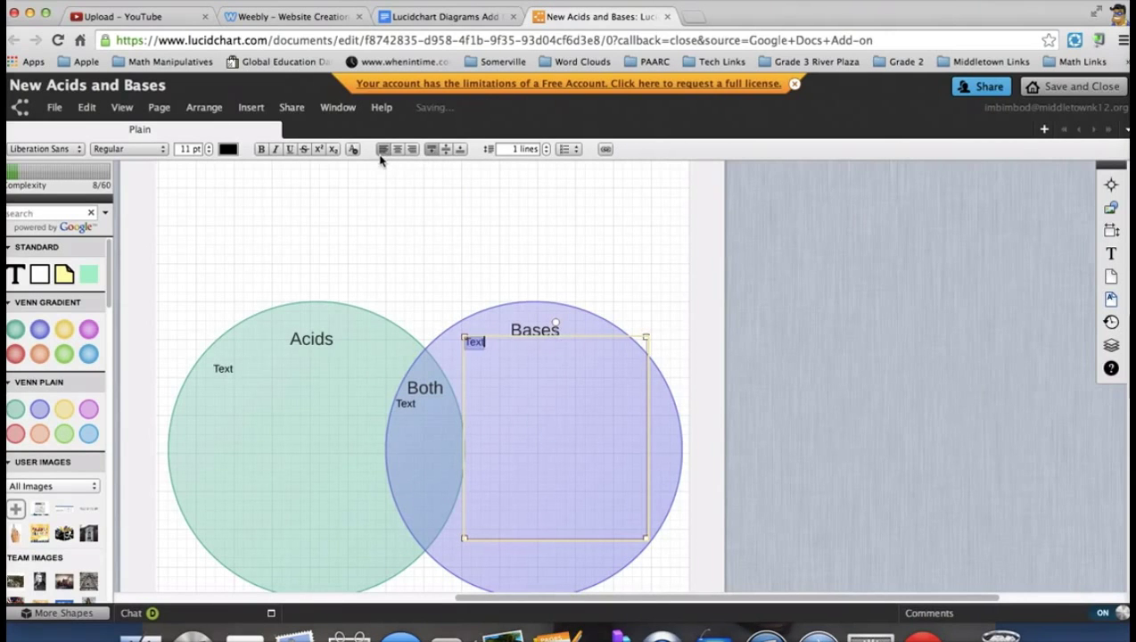
Replace the placeholder text below "Acids" with "Have a low PH number between 0-6".
left_click(223, 361)
double_click(224, 369)
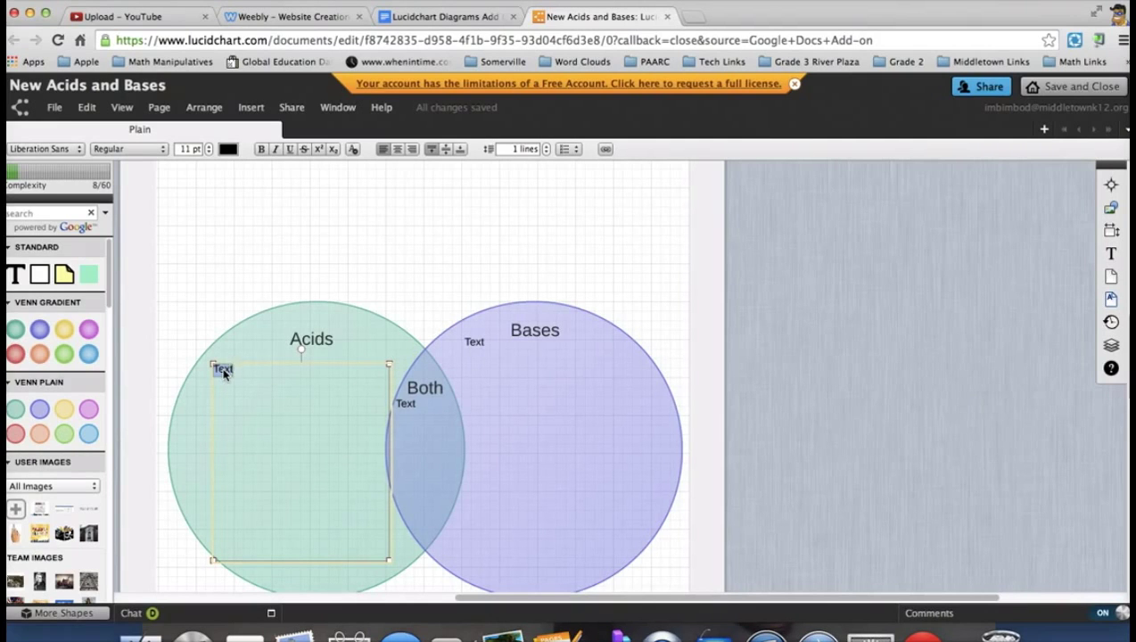
type("H number between 0-")
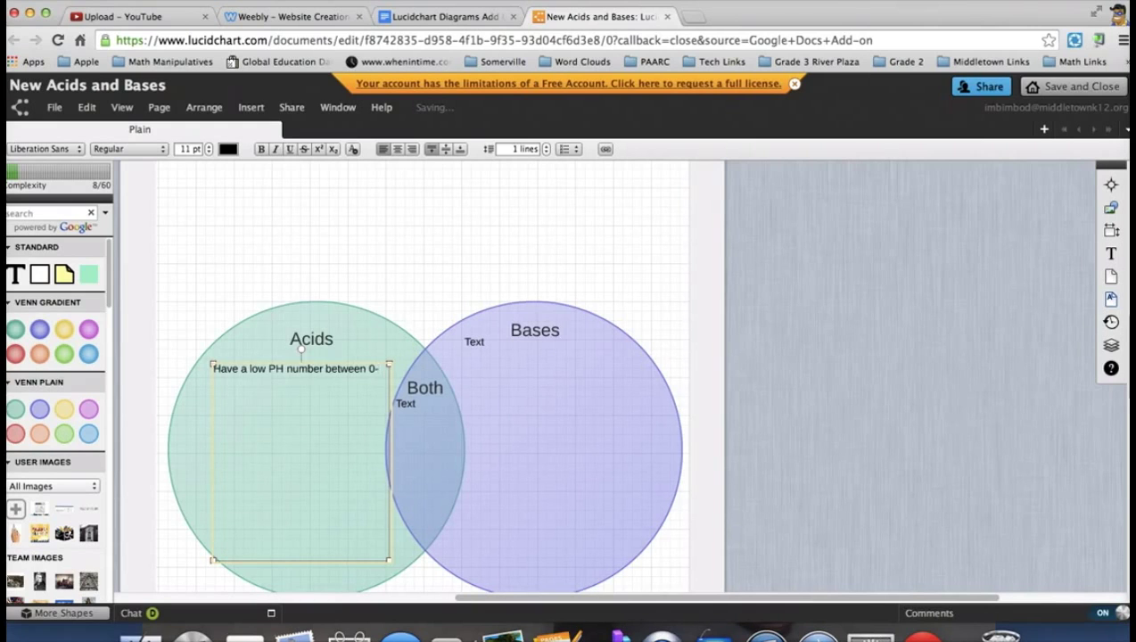
type("6")
Format the whole "Have a low PH number between 0-6" line as a bulleted list item.
double_click(215, 373)
left_click(214, 374)
double_click(214, 373)
left_click(214, 372)
triple_click(214, 373)
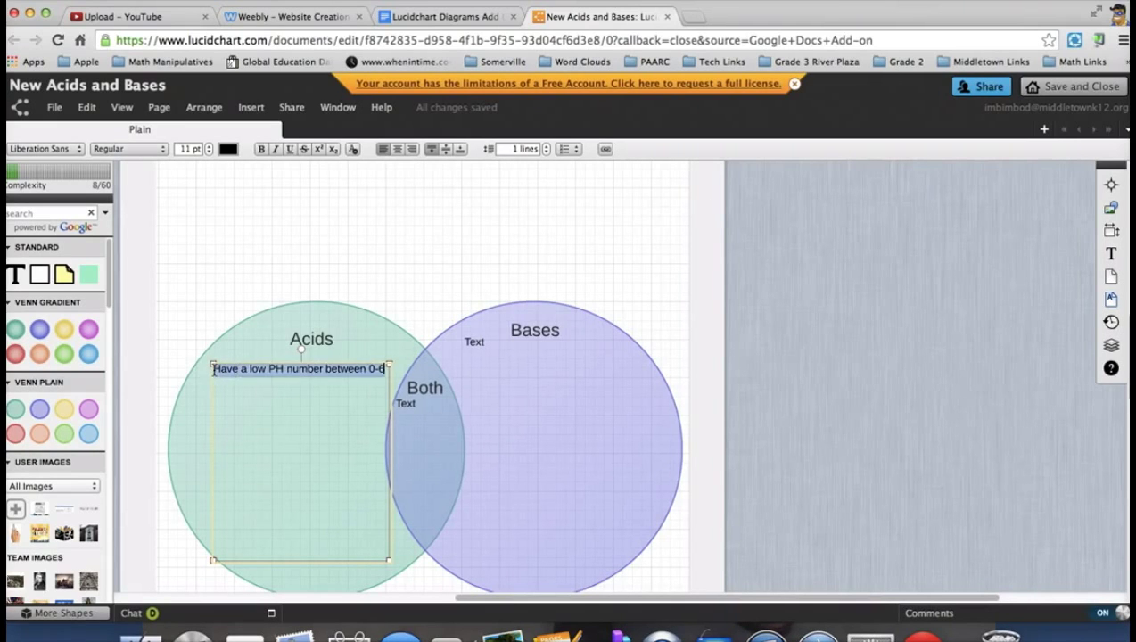
left_click(577, 151)
left_click(573, 166)
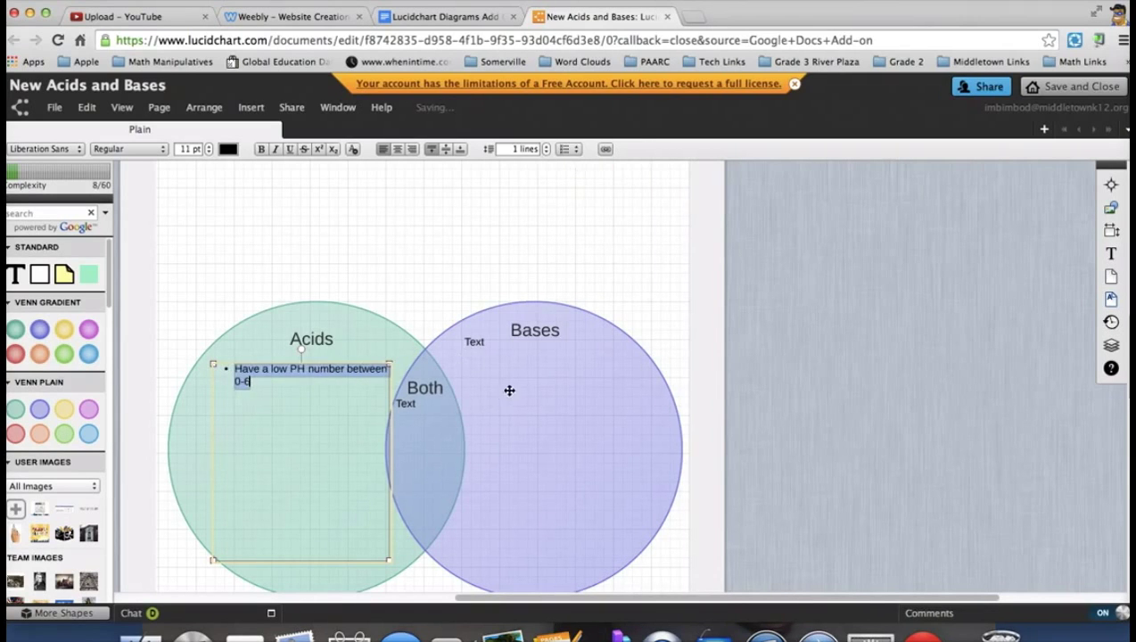
left_click(510, 387)
Replace the placeholder text below "Bases" with "Have a high PH number 8-14".
double_click(473, 342)
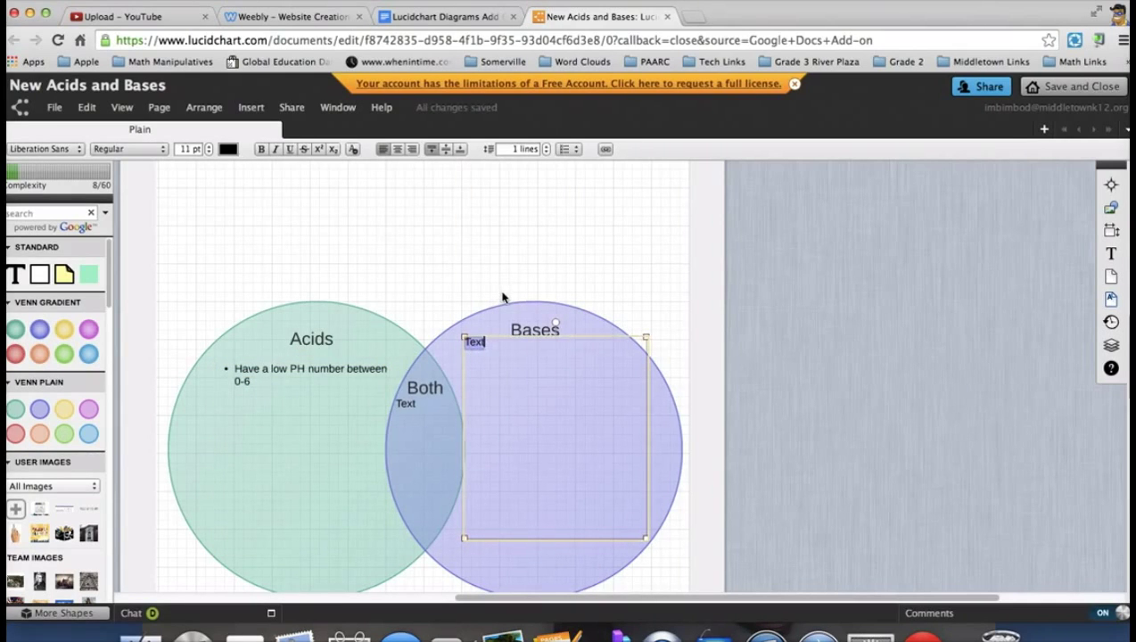
type("Have a high")
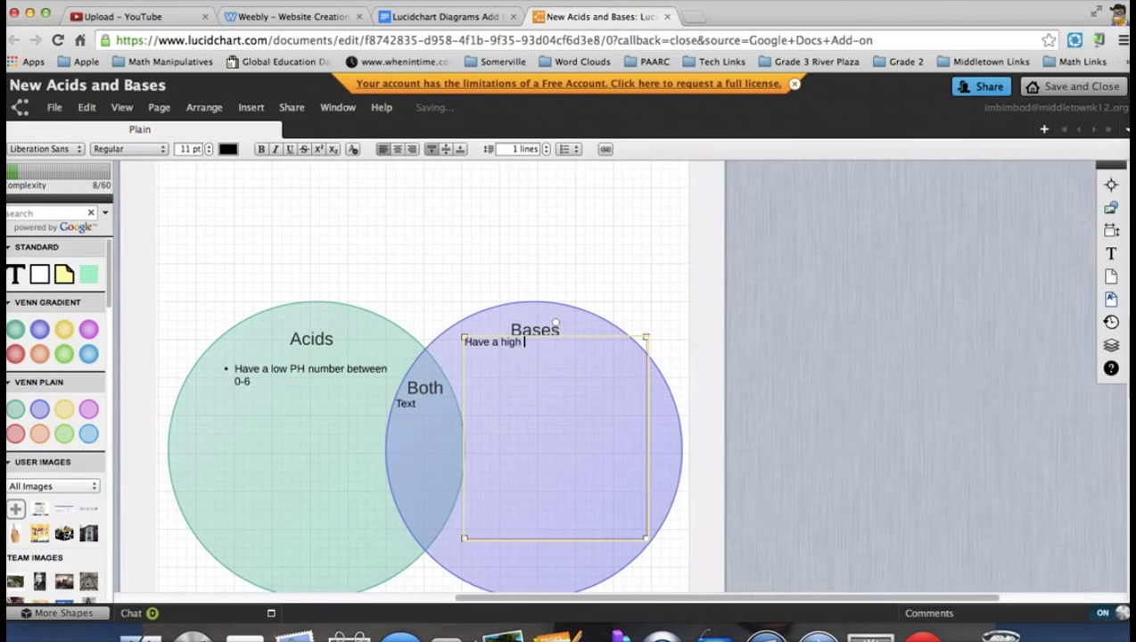
type(" PH number 8-14")
Format the "Have a high PH number 8-14" line as a bulleted list item and leave text editing.
double_click(474, 343)
left_click_drag(468, 343, 603, 343)
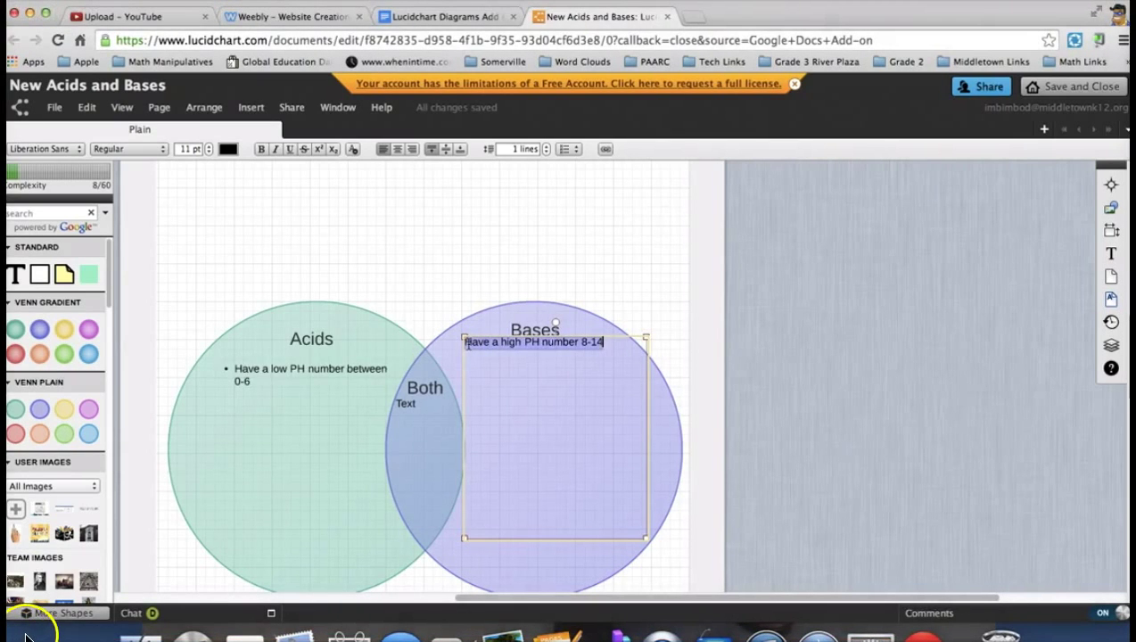
left_click(568, 150)
left_click(571, 167)
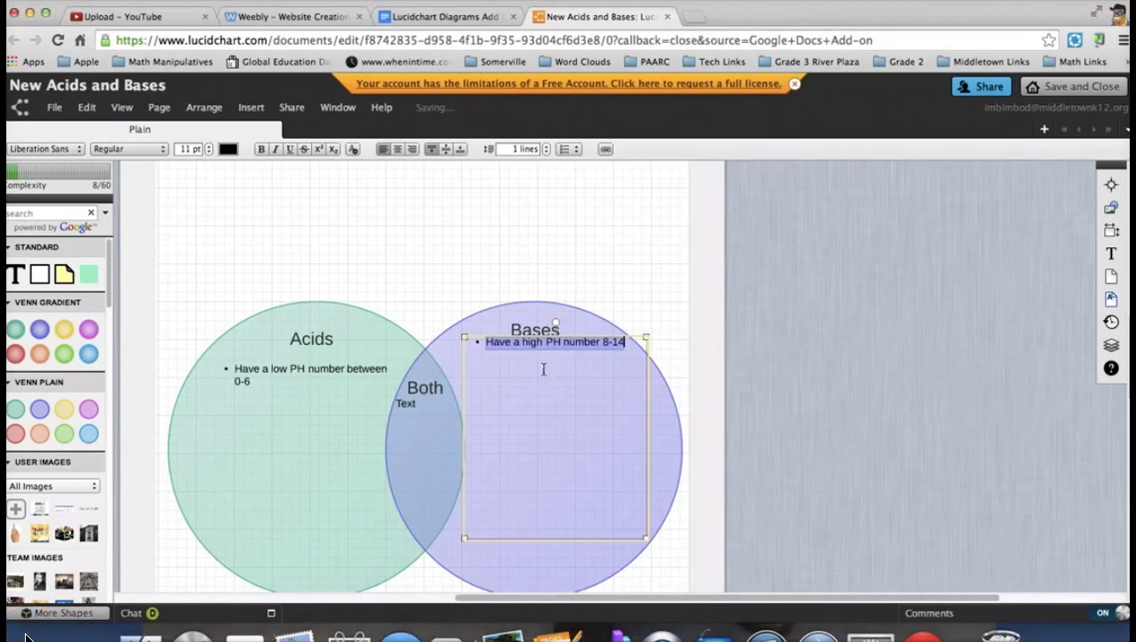
left_click(665, 428)
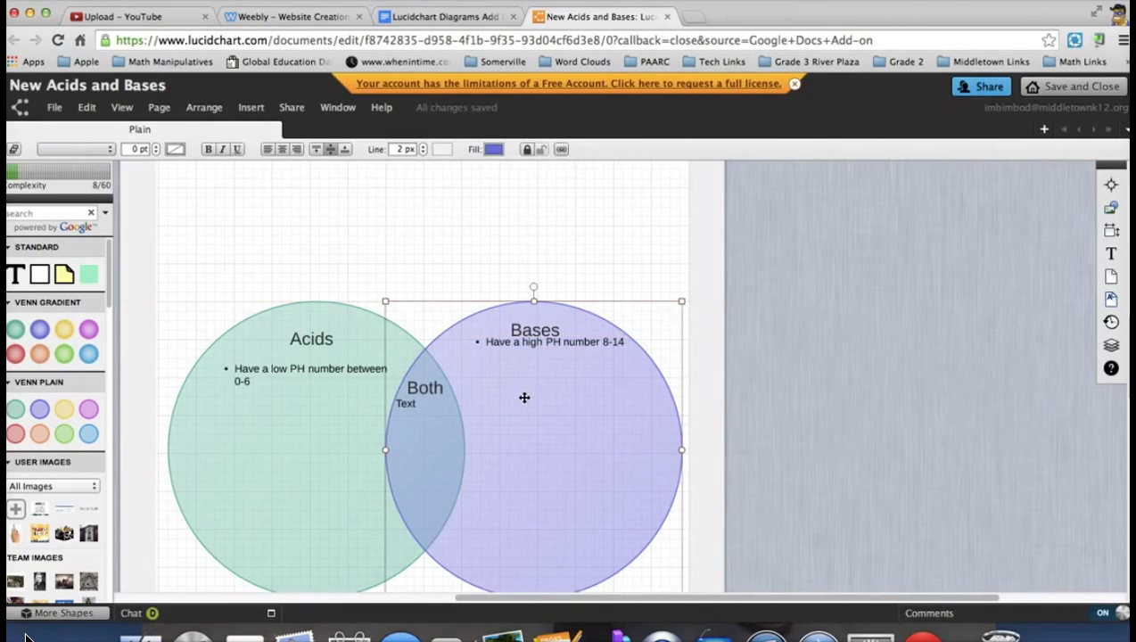
Add an empty second bullet after the low PH line in the Acids text box and save the diagram.
left_click(238, 399)
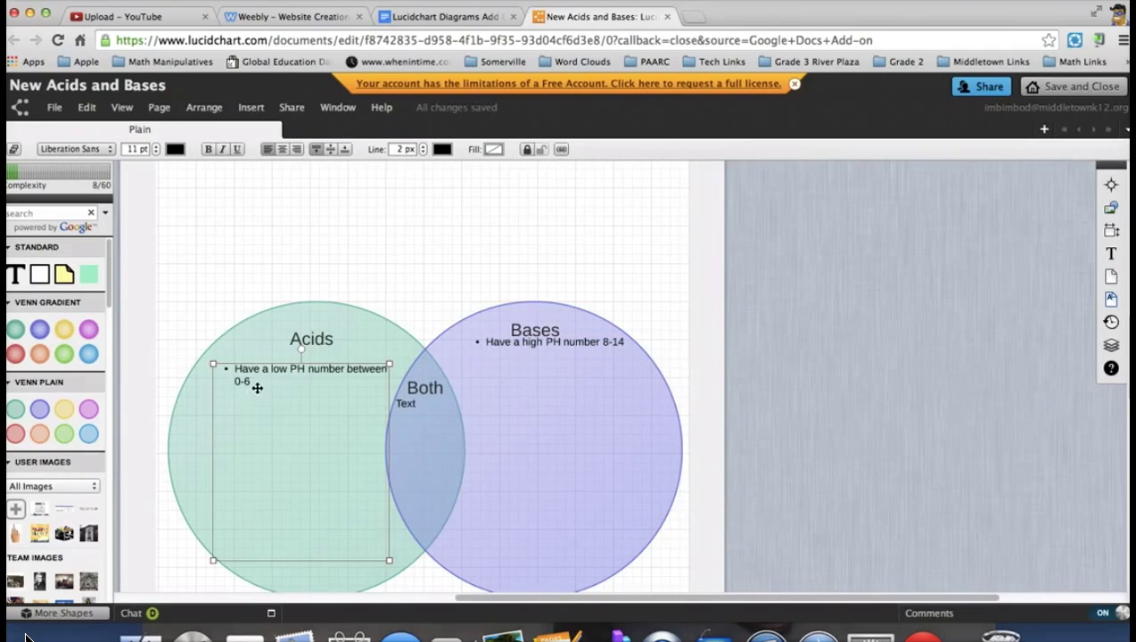
double_click(256, 379)
left_click(252, 378)
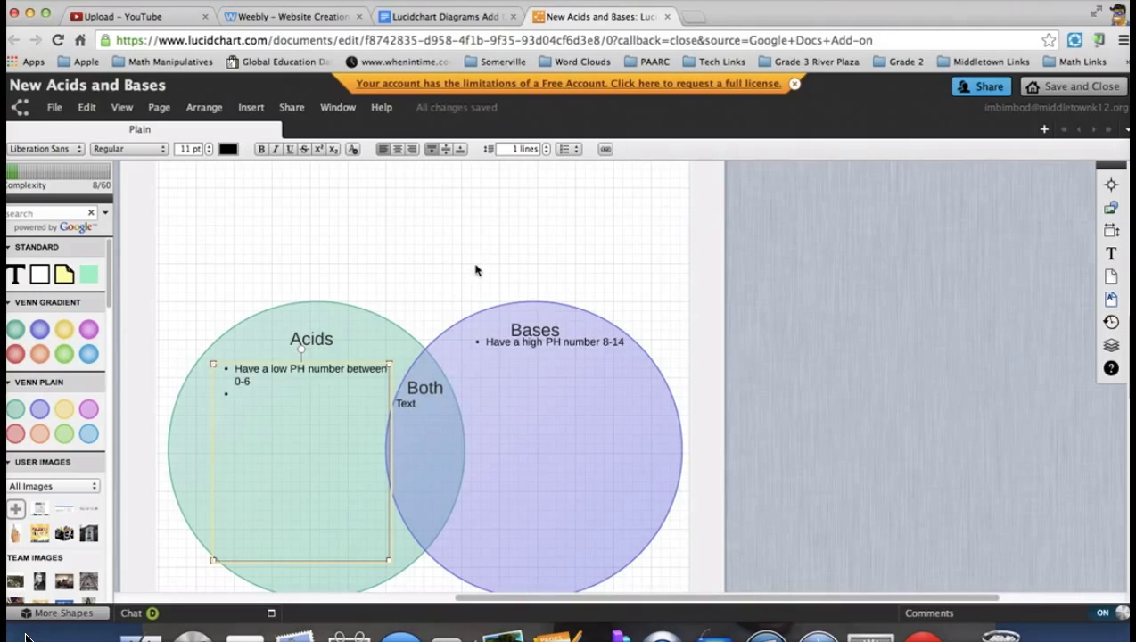
left_click(56, 108)
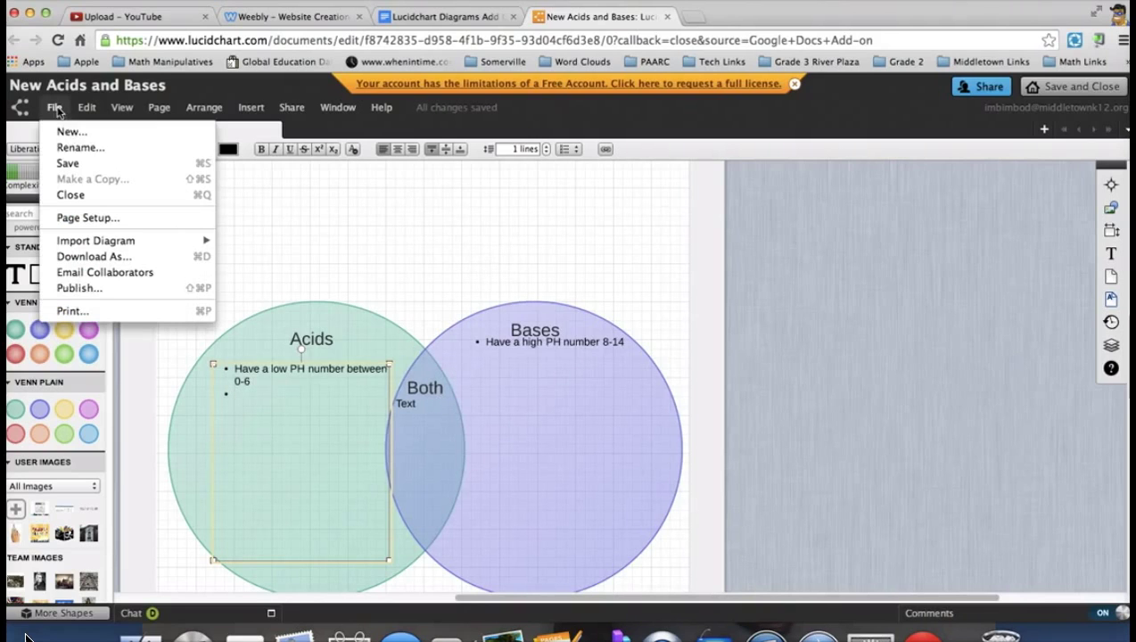
left_click(70, 165)
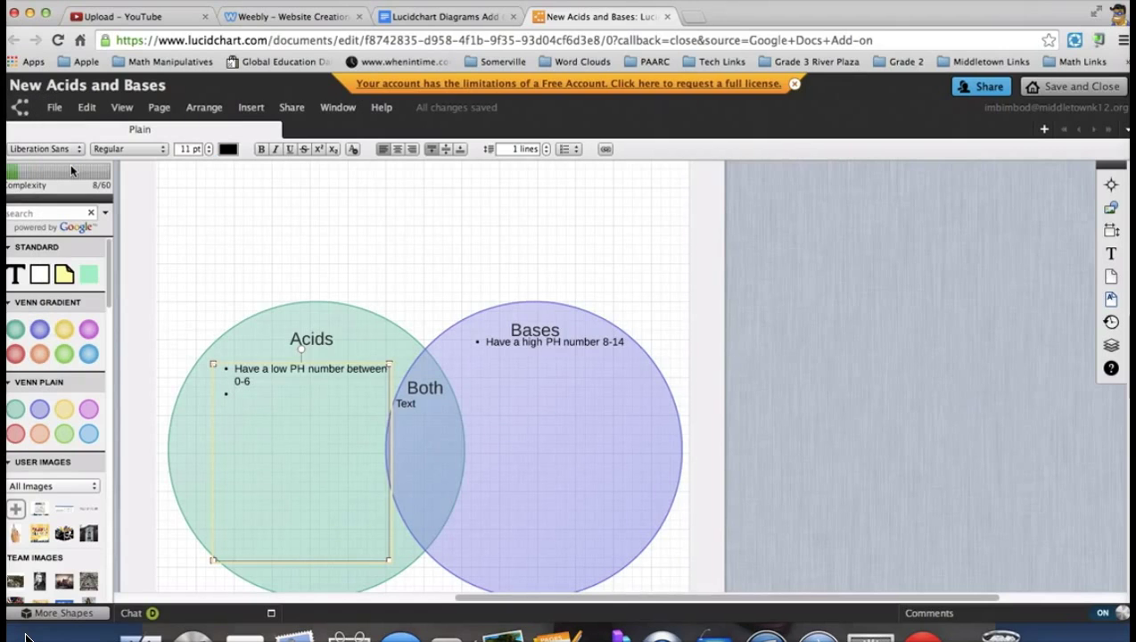
Switch to the "Lucidchart Diagrams Add On" document in Google Docs and insert the "New Acids and Bases" diagram.
left_click(448, 18)
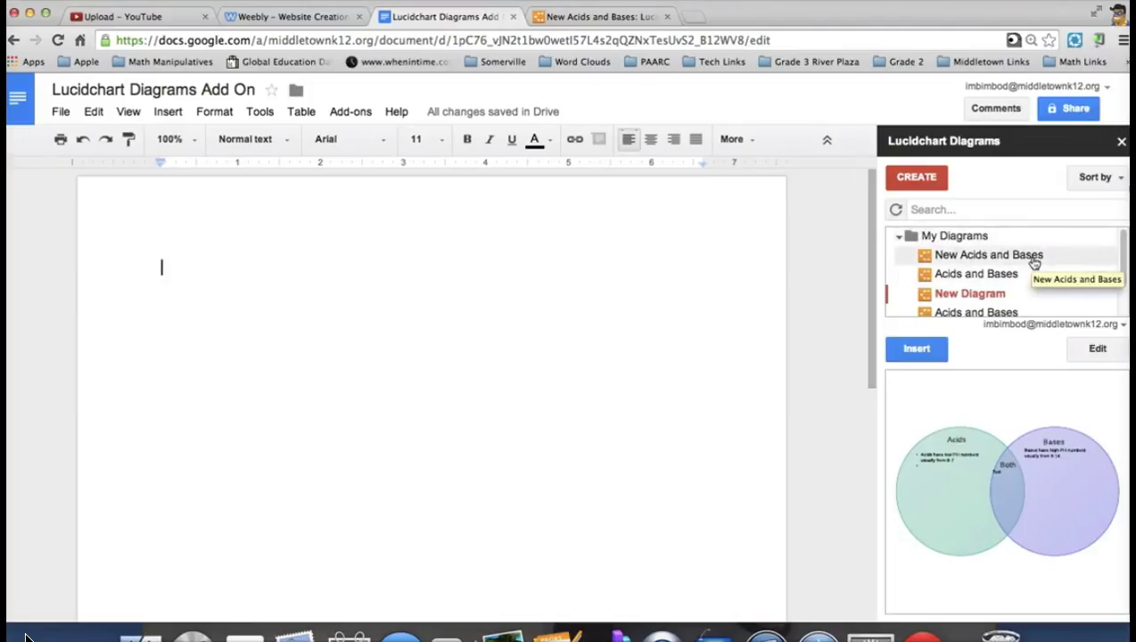
double_click(1034, 259)
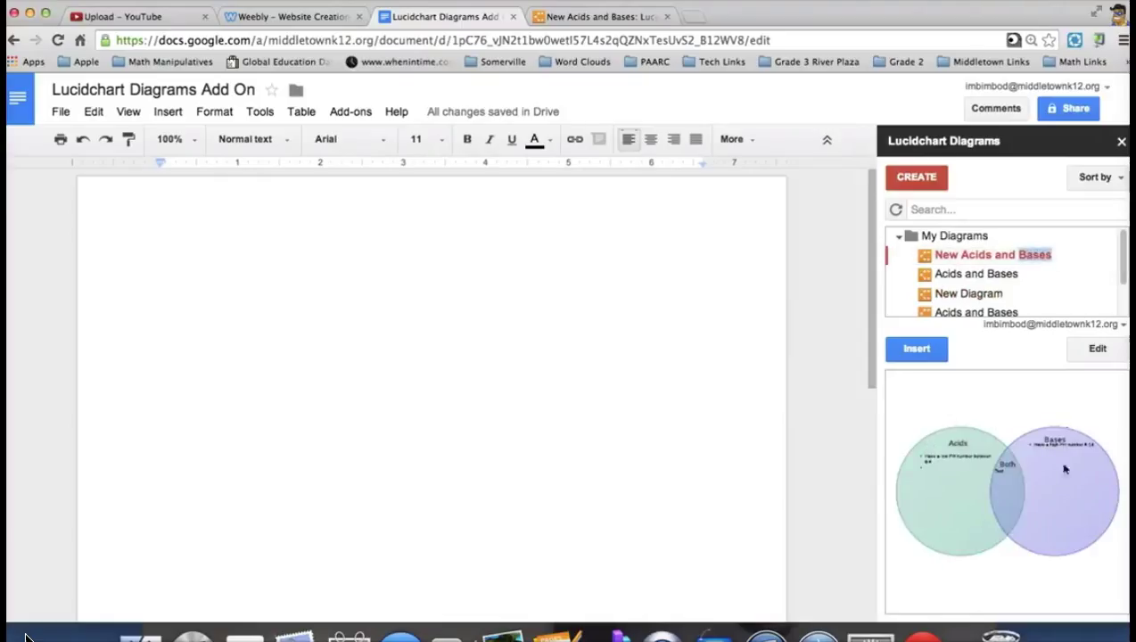
left_click(919, 355)
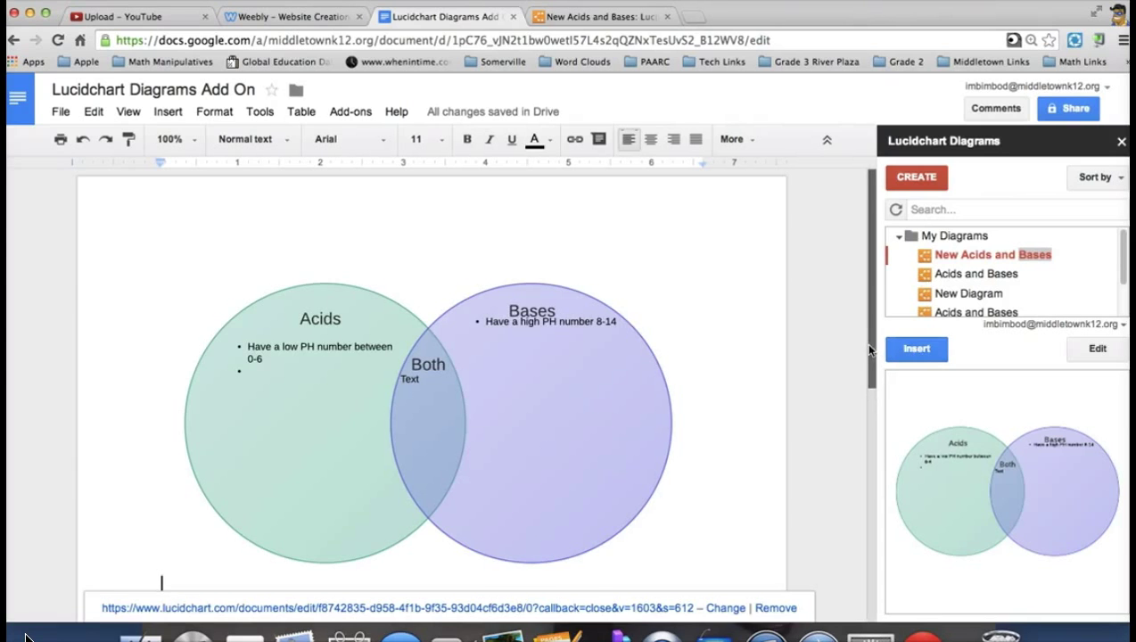
left_click_drag(870, 350, 870, 393)
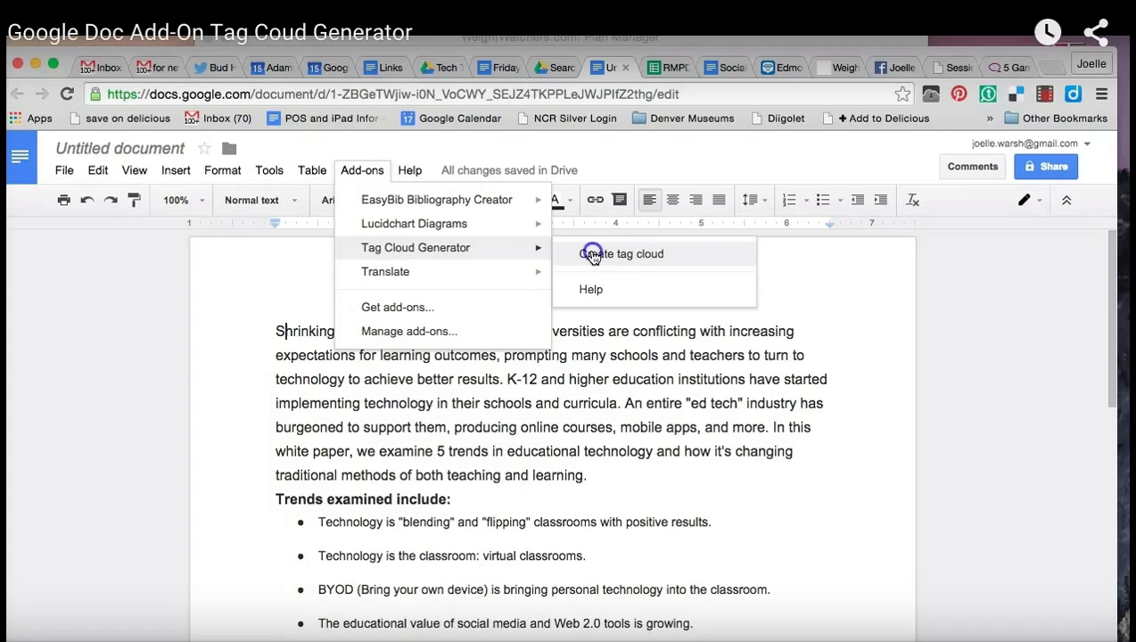
Create a tag cloud from the educational technology document with Tag Cloud Generator and refresh the cloud.
left_click(595, 256)
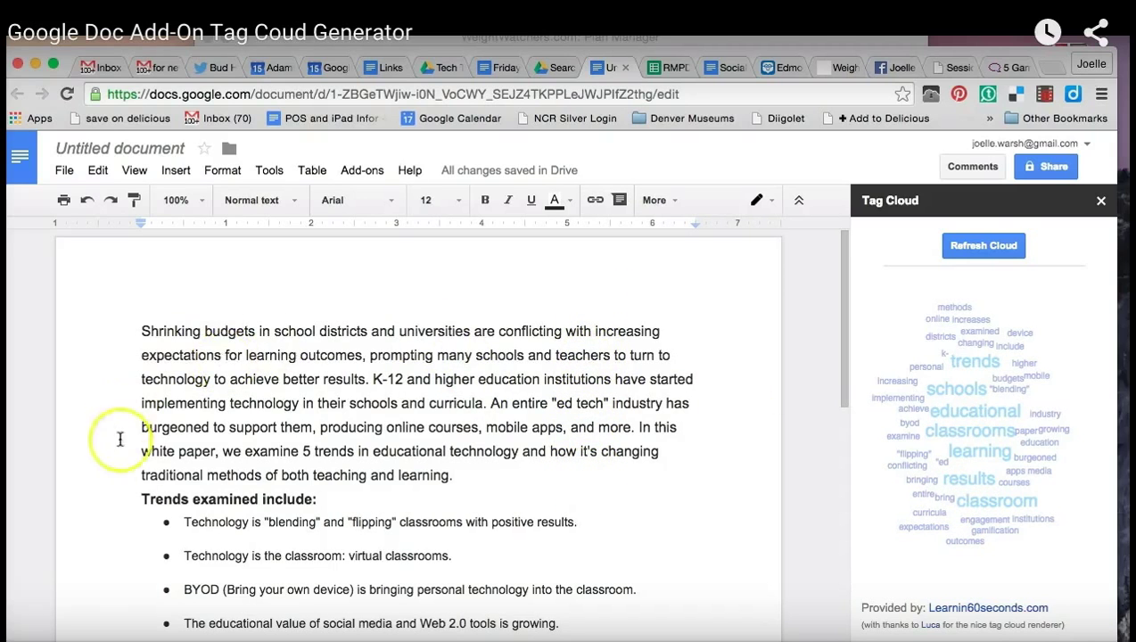
left_click(469, 476)
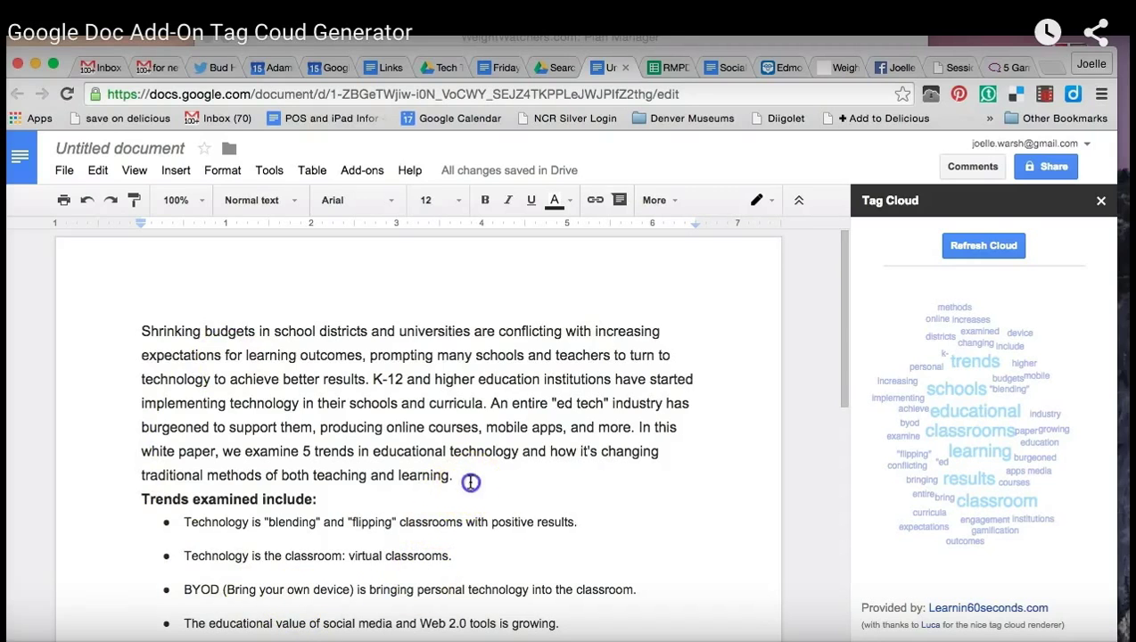
left_click(982, 242)
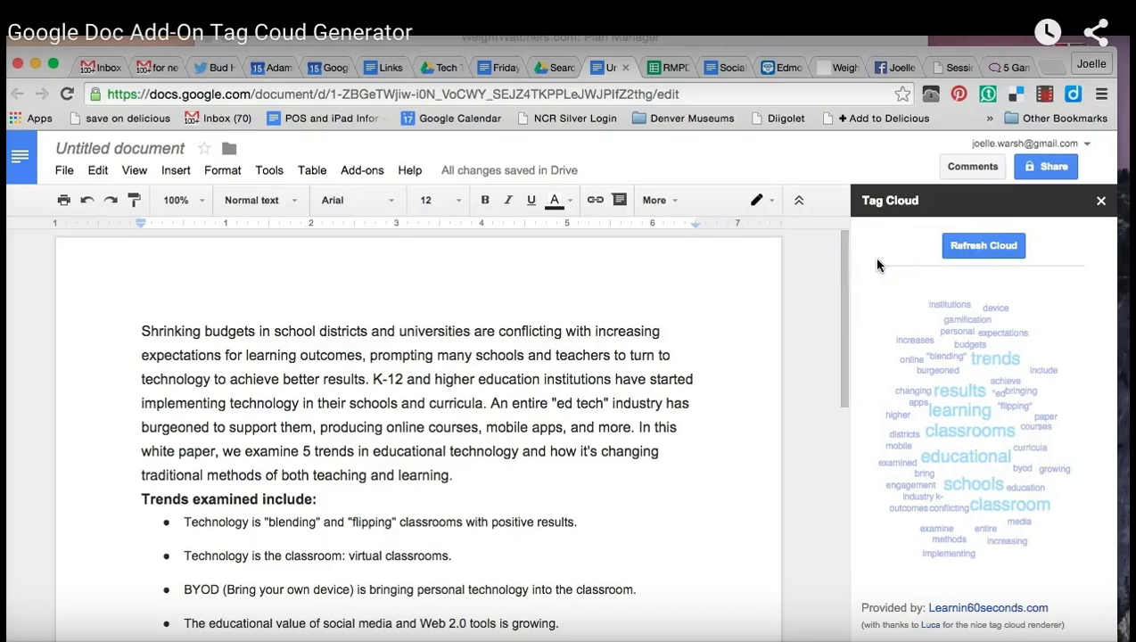
left_click(342, 467)
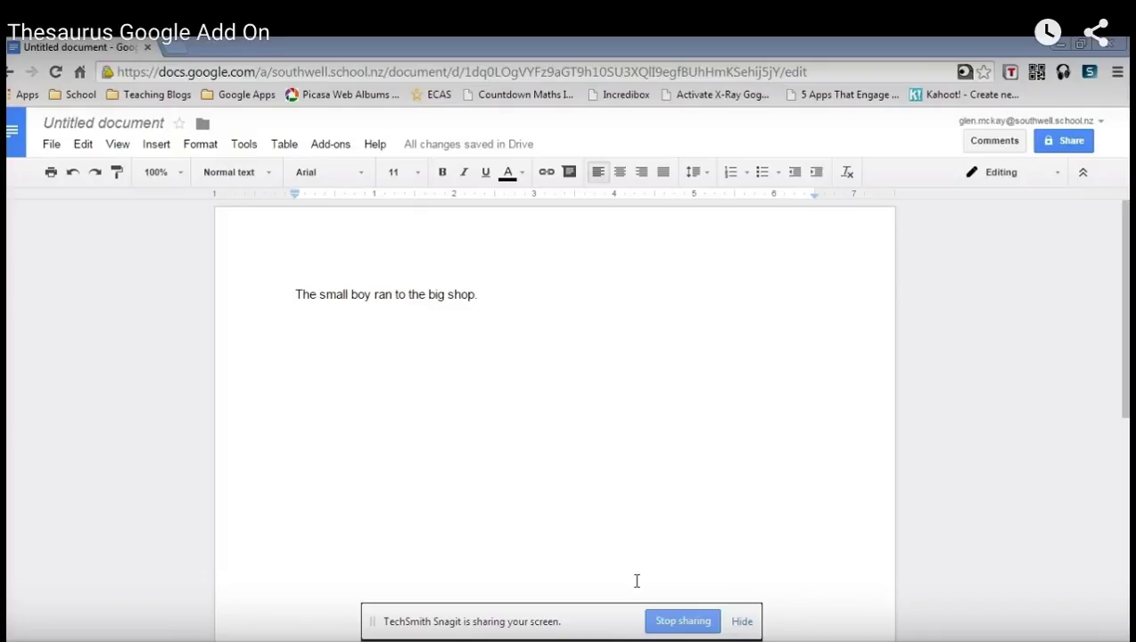
Search the add-ons store for "thesaurus" and close the store.
left_click(333, 146)
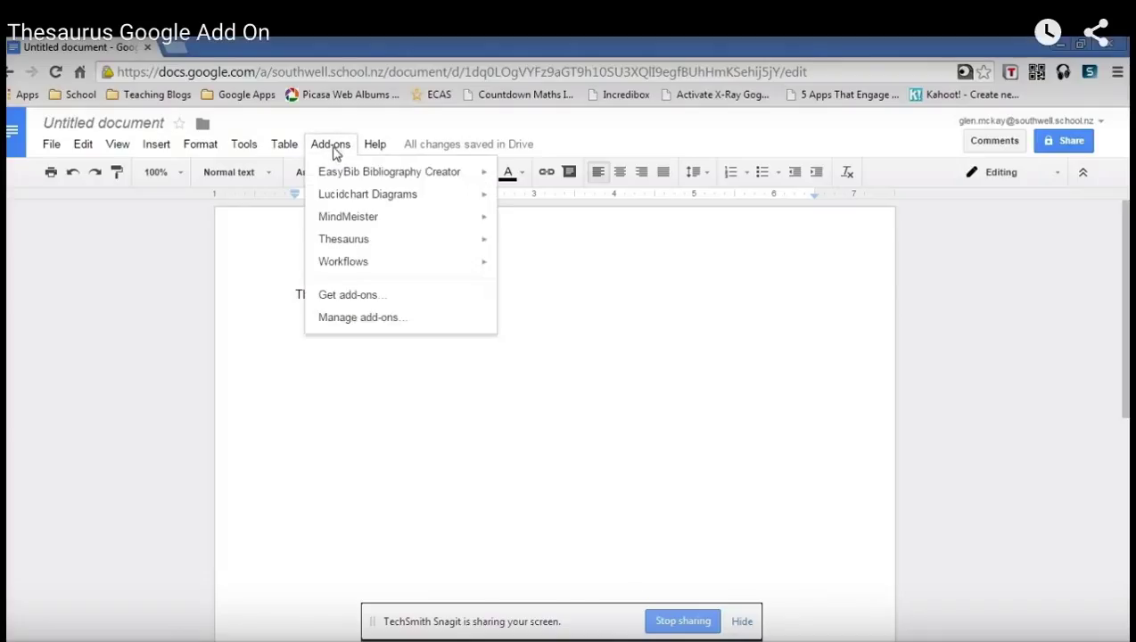
left_click(364, 297)
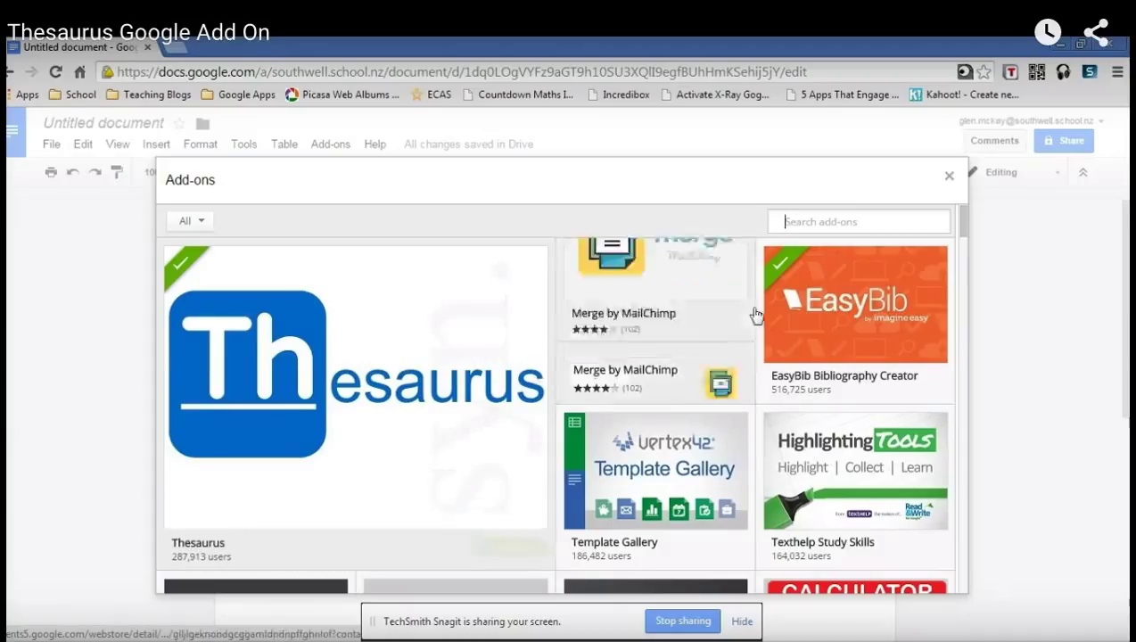
left_click(824, 223)
type("thesaurus")
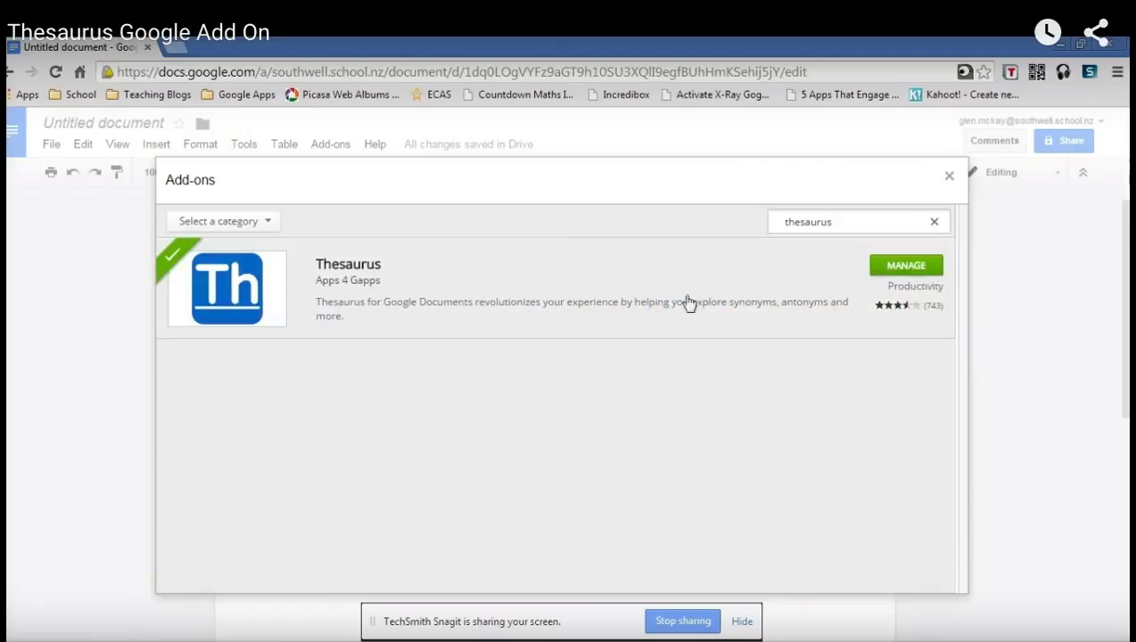
left_click(949, 178)
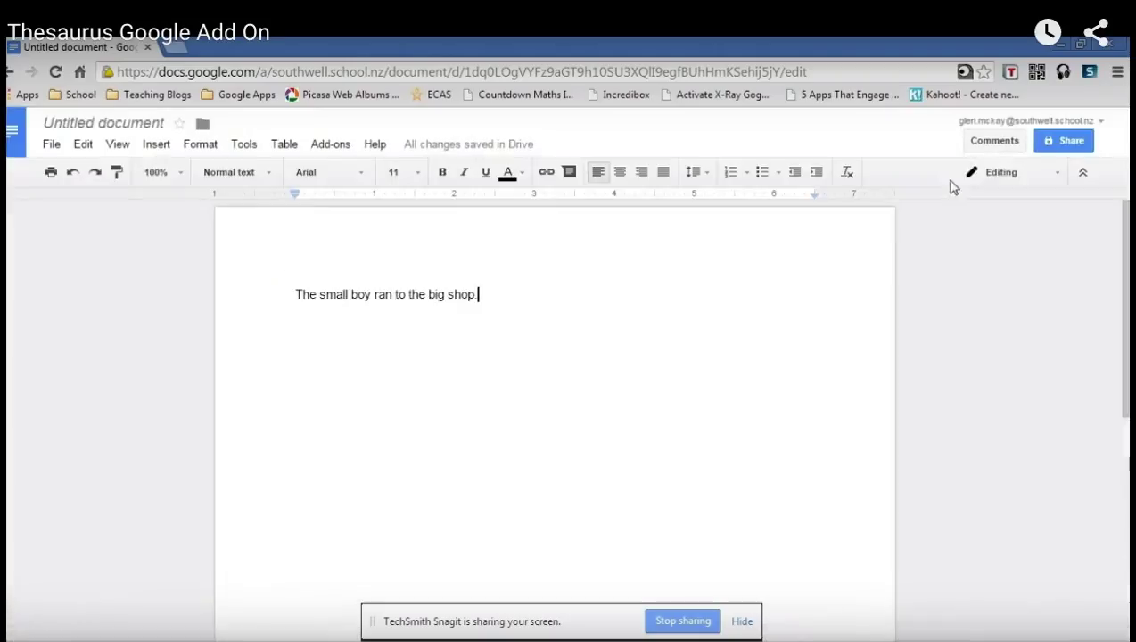
Open the Thesaurus add-on's synonym finder for the document.
left_click(330, 145)
mouse_move(370, 240)
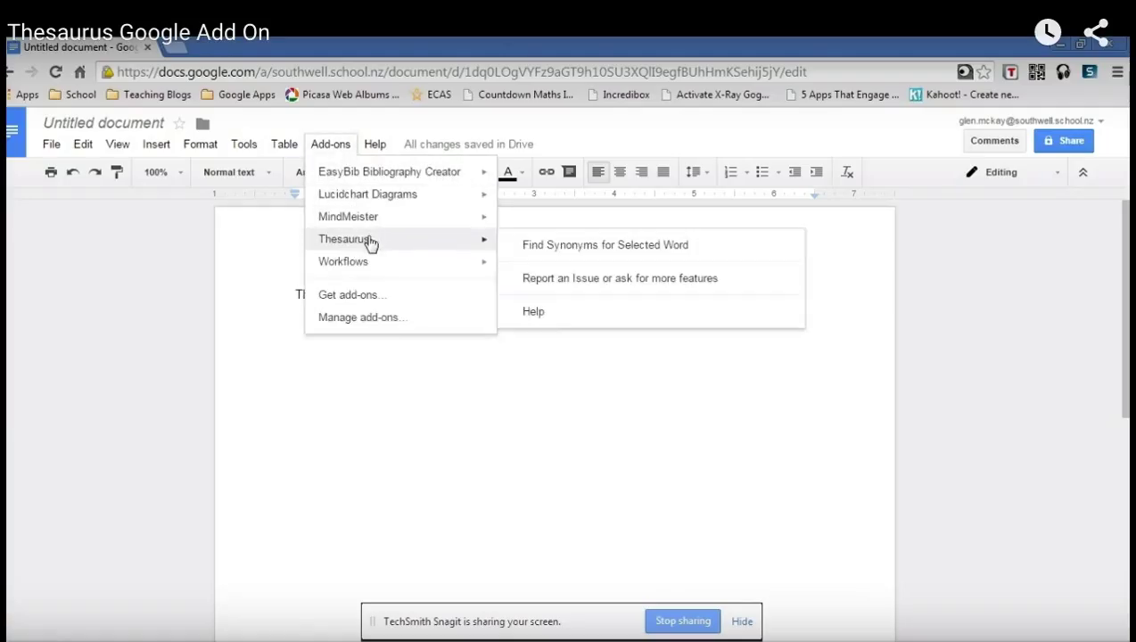
left_click(519, 243)
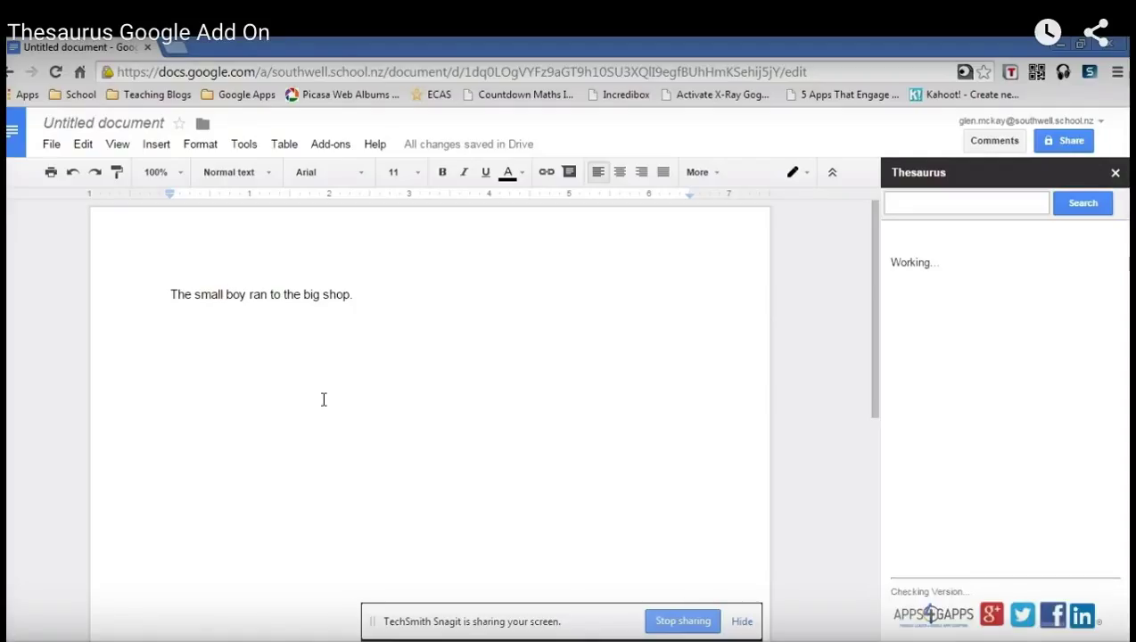
Look up the sentence's word "small" in the Thesaurus and review its synonyms, antonyms and similar words.
double_click(214, 296)
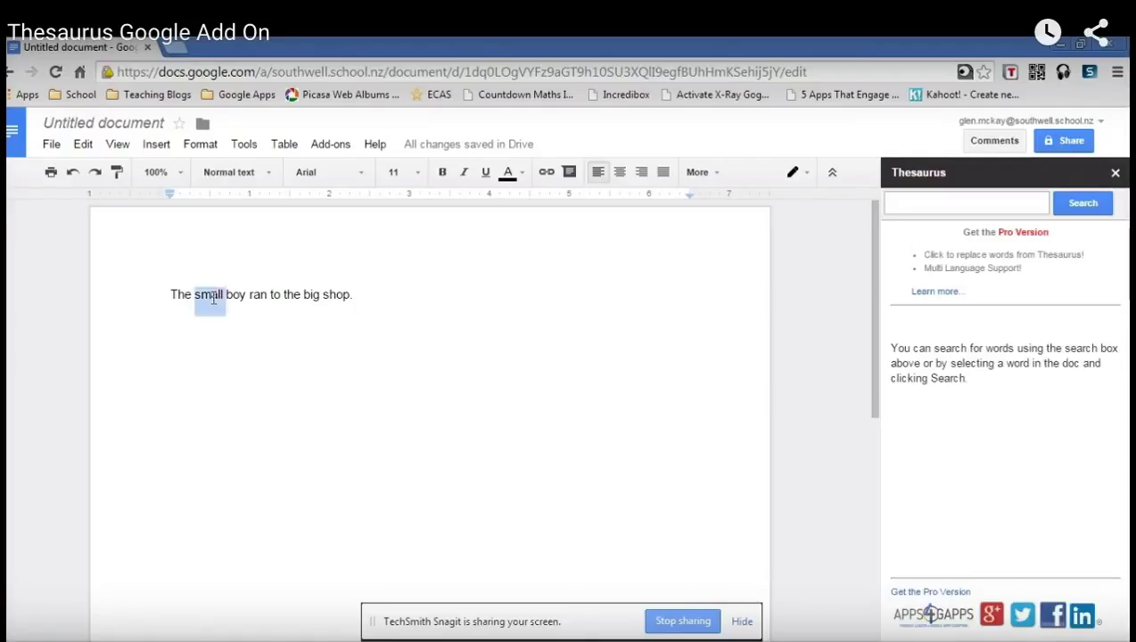
left_click(1082, 205)
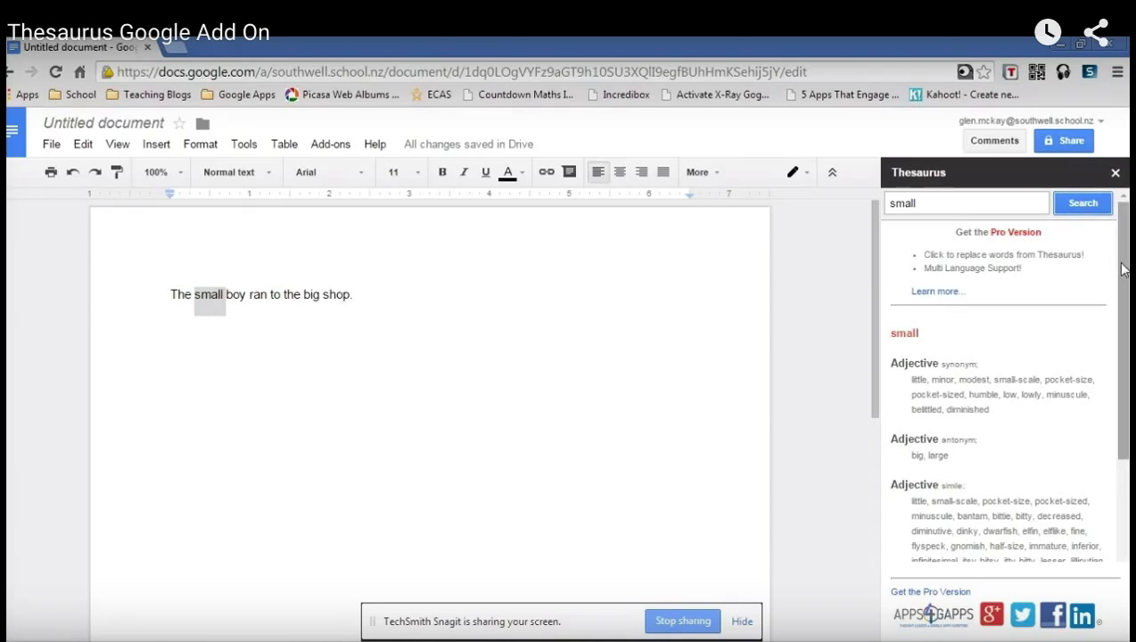
scroll(1114, 349, "down", 3)
scroll(1111, 374, "down", 1)
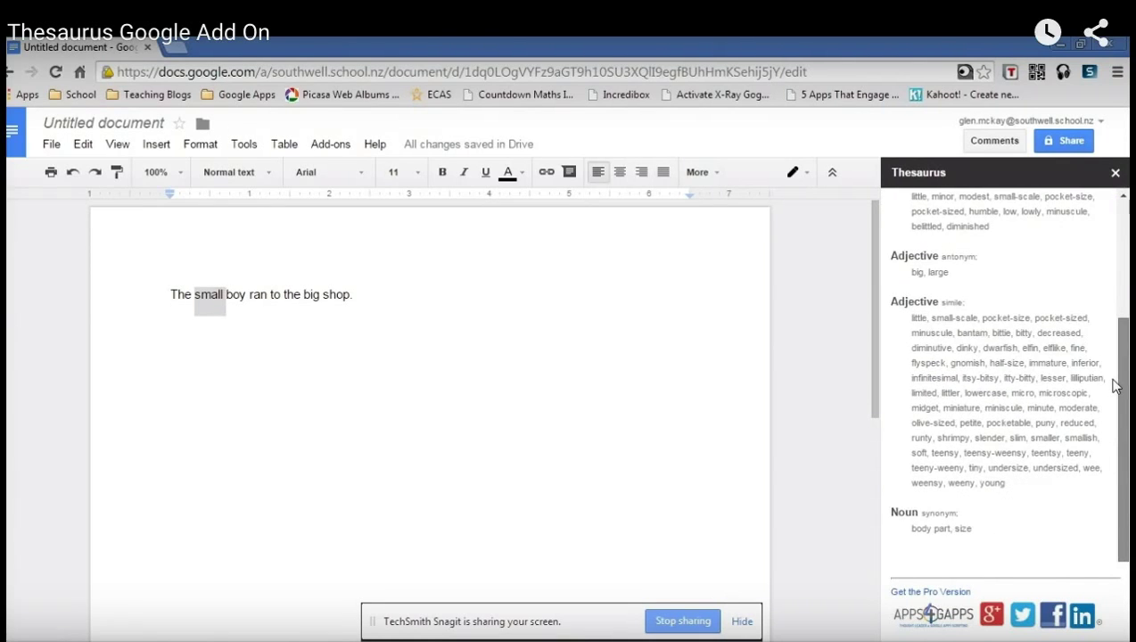
scroll(1110, 383, "up", 5)
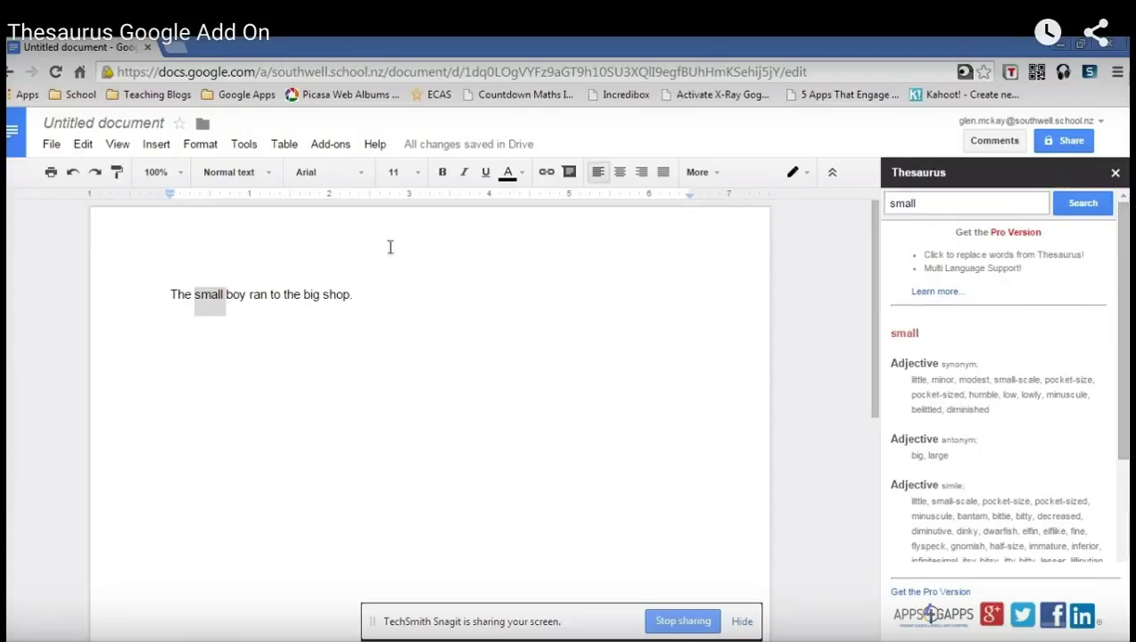
Look up the sentence's word "big" in the Thesaurus, and search for the word "fast".
double_click(314, 294)
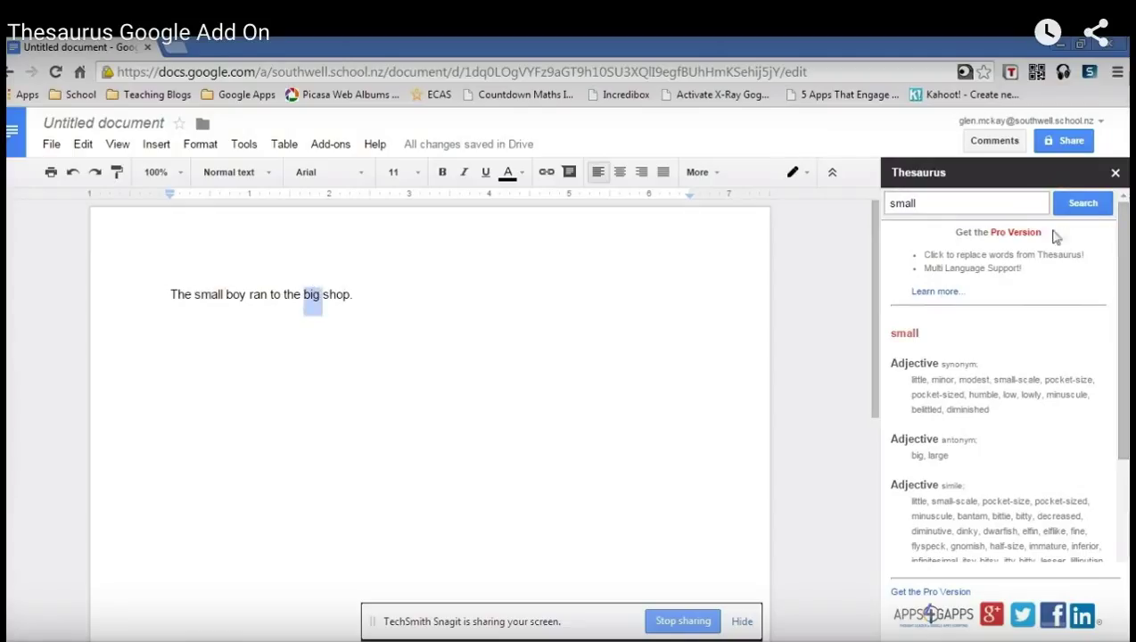
left_click(1083, 204)
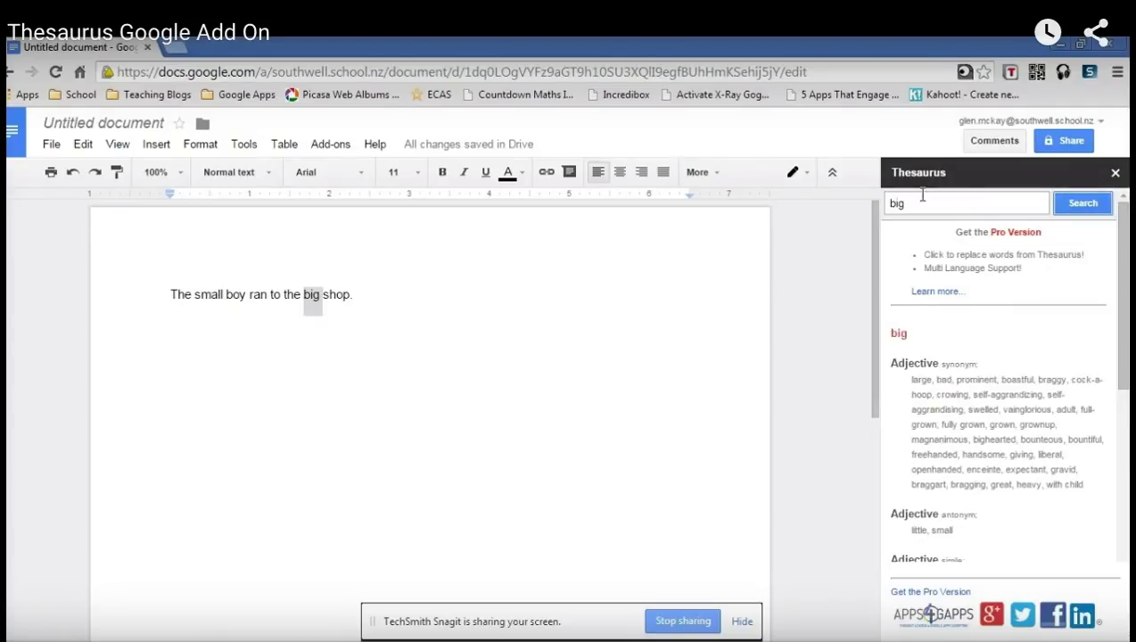
double_click(892, 202)
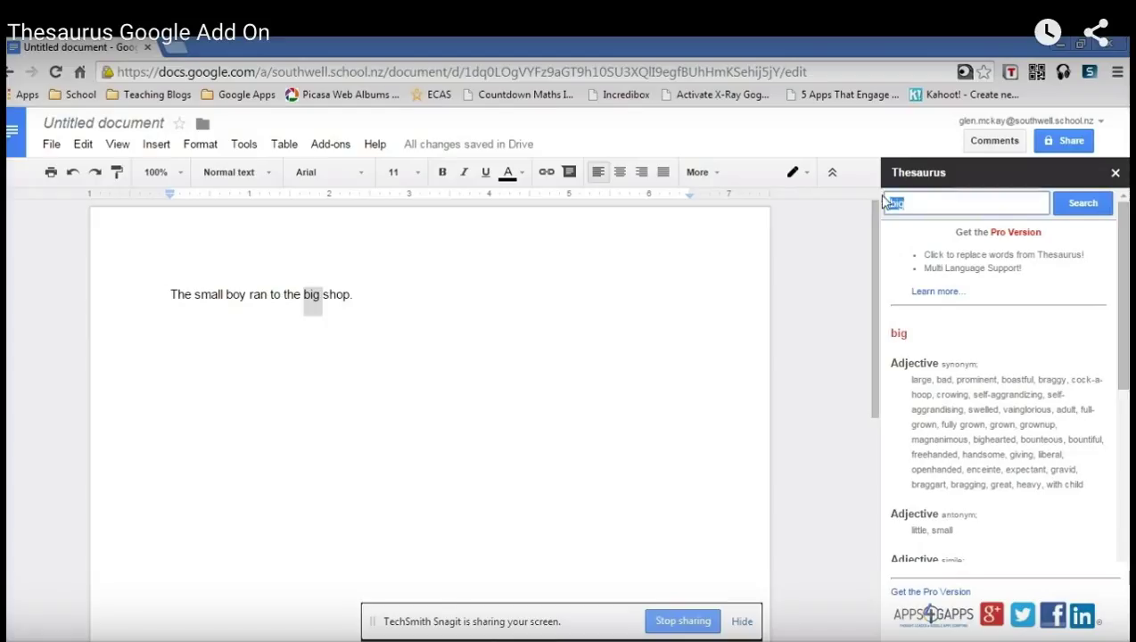
type("st")
left_click(1078, 208)
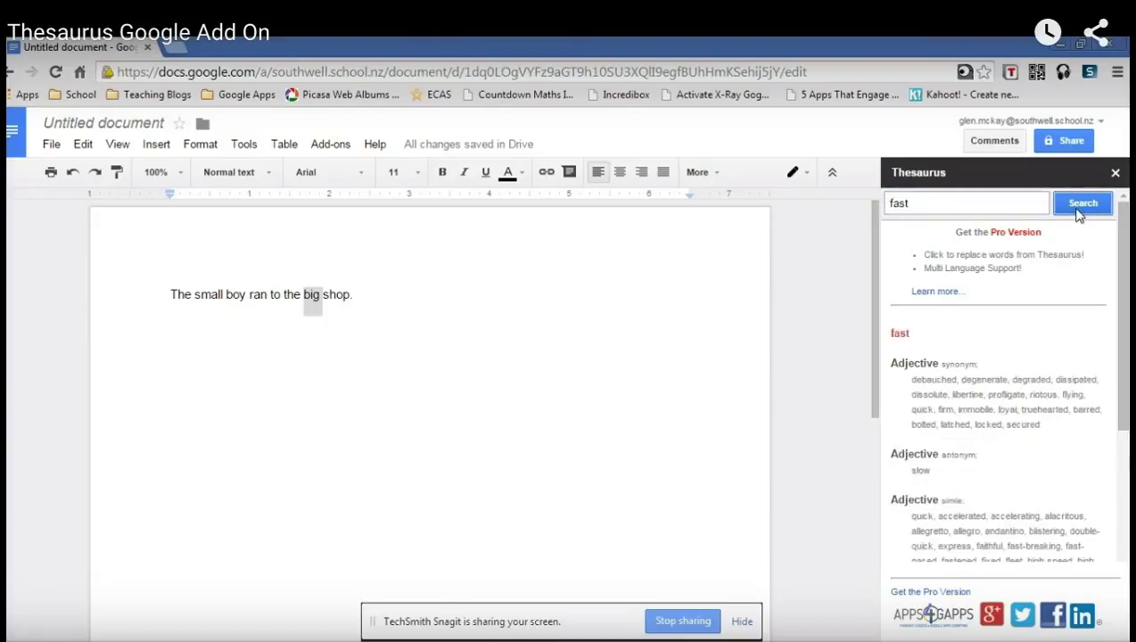